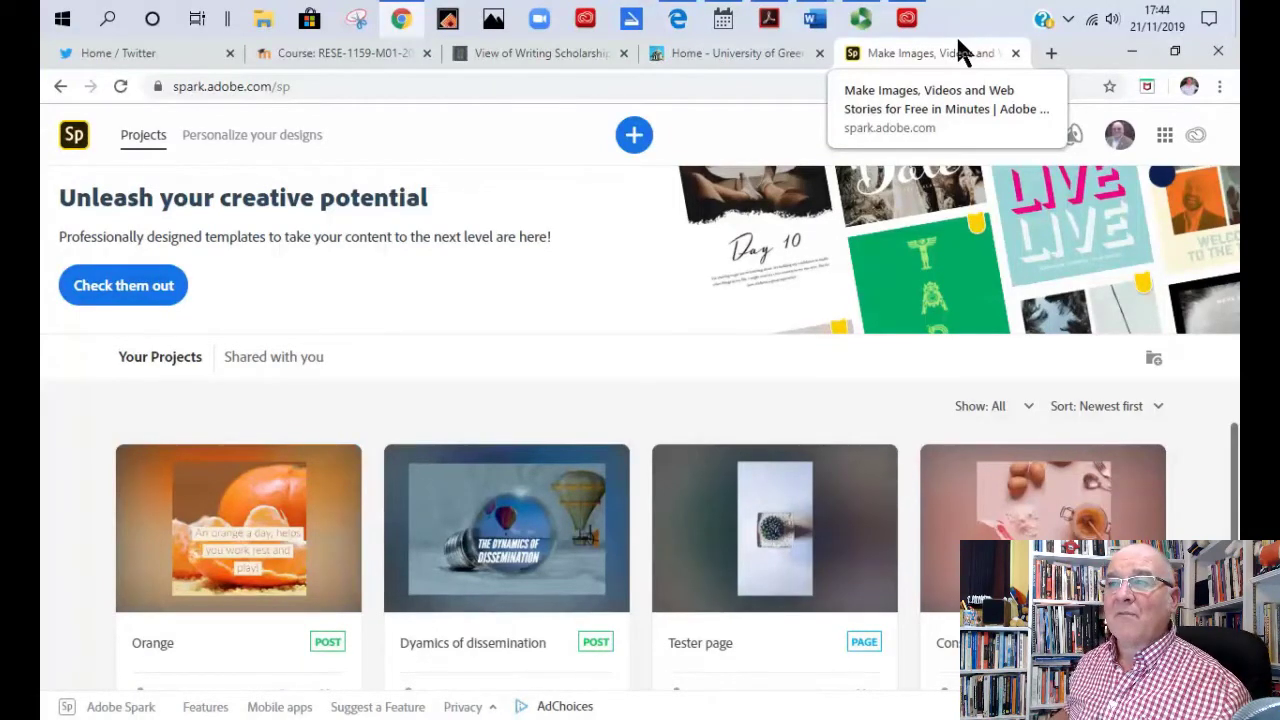
Filter the projects list to show only video projects and scroll back up through them
{"action": "left_click", "coordinate": [1036, 408]}
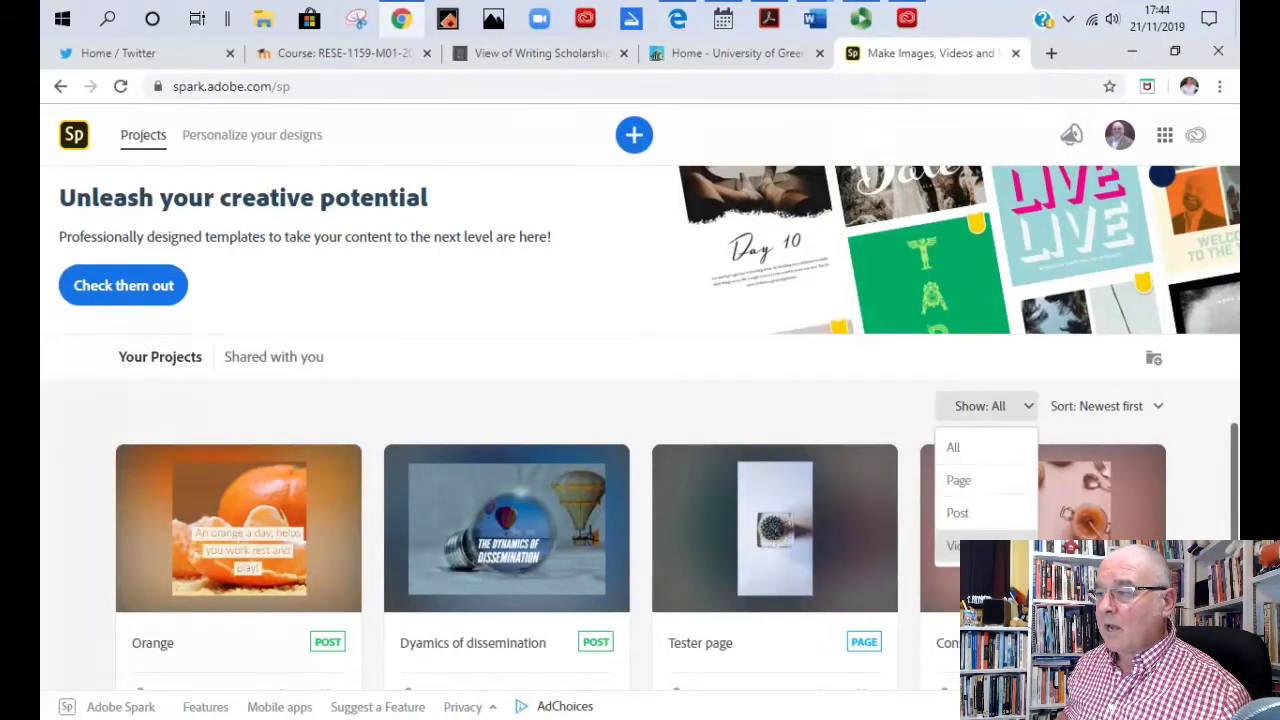
{"action": "left_click", "coordinate": [952, 545]}
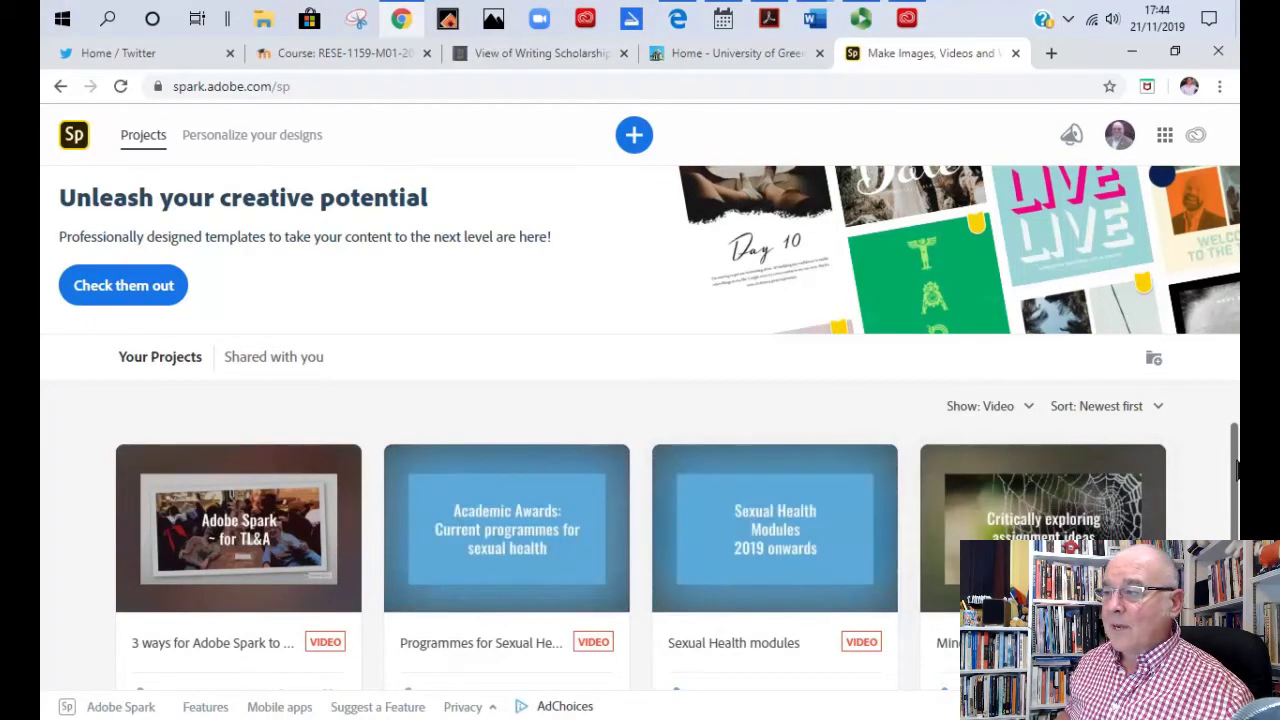
{"action": "left_click_drag", "start_coordinate": [1237, 483], "coordinate": [1236, 505]}
{"action": "scroll", "coordinate": [1197, 456], "scroll_direction": "up", "scroll_amount": 3}
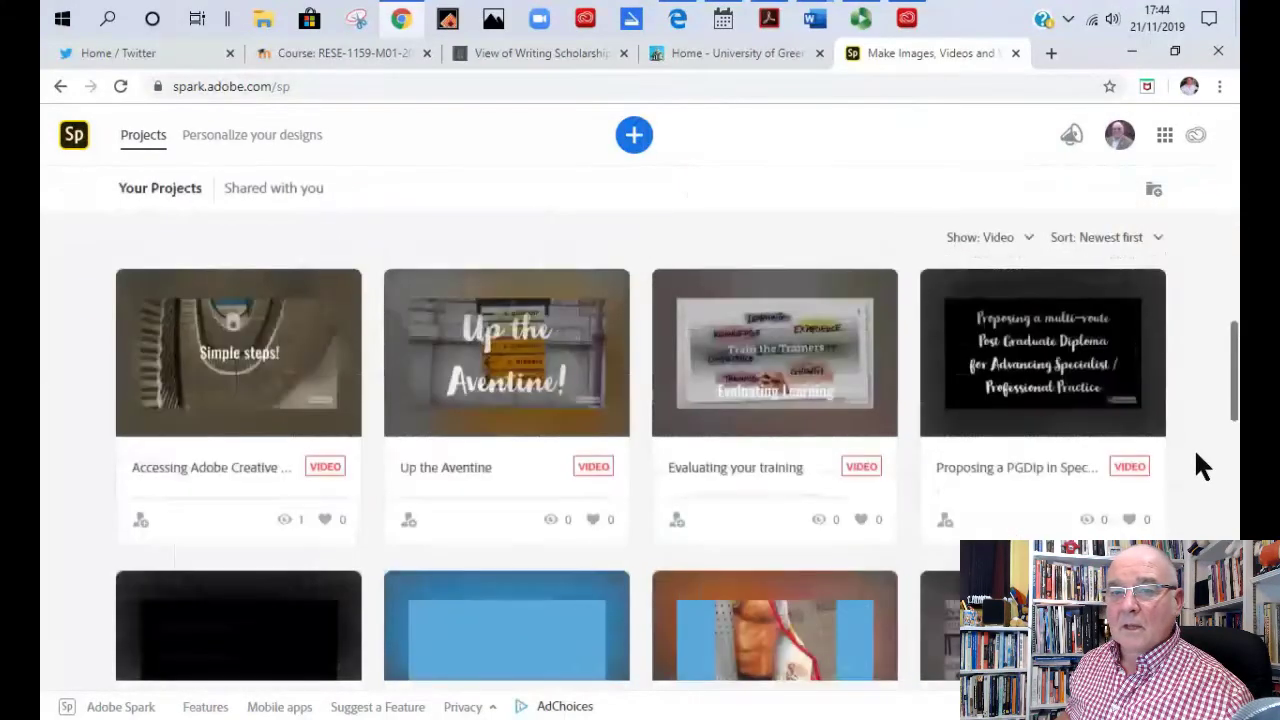
{"action": "scroll", "coordinate": [1200, 466], "scroll_direction": "up", "scroll_amount": 1}
{"action": "scroll", "coordinate": [1197, 455], "scroll_direction": "up", "scroll_amount": 4}
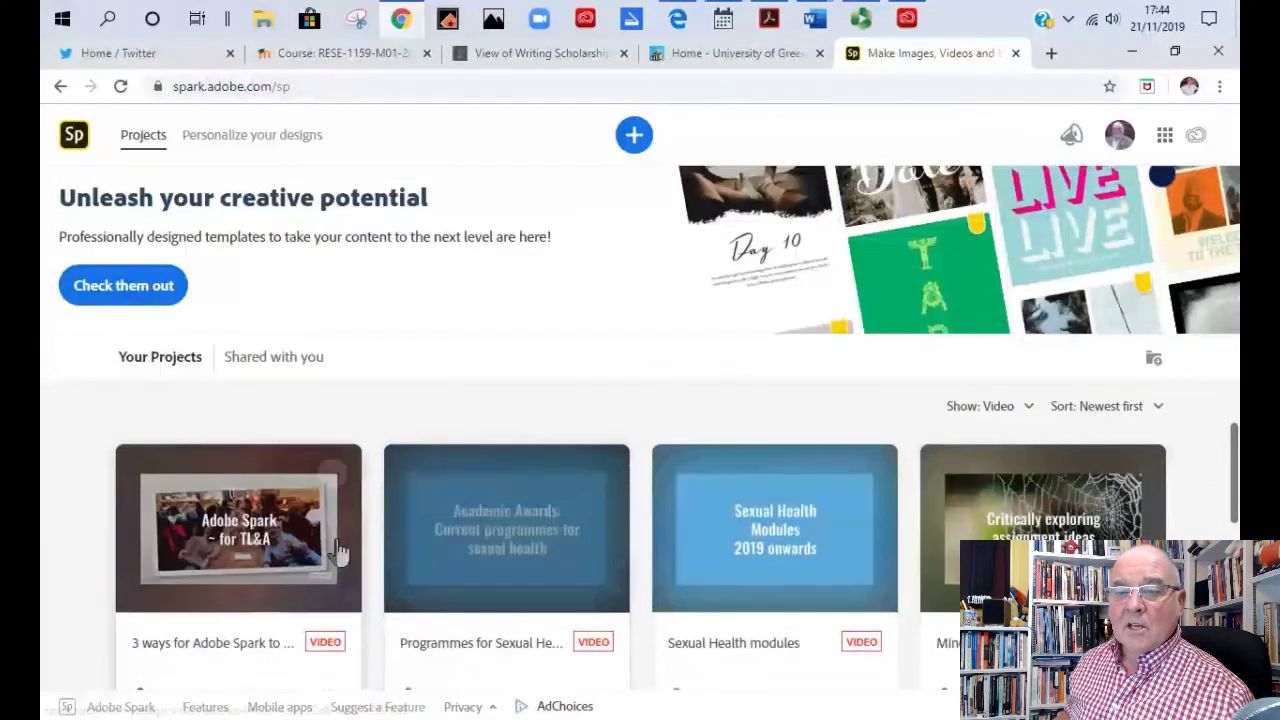
Open the Adobe Spark for TL&A video project and close its welcome tips
{"action": "left_click", "coordinate": [306, 564]}
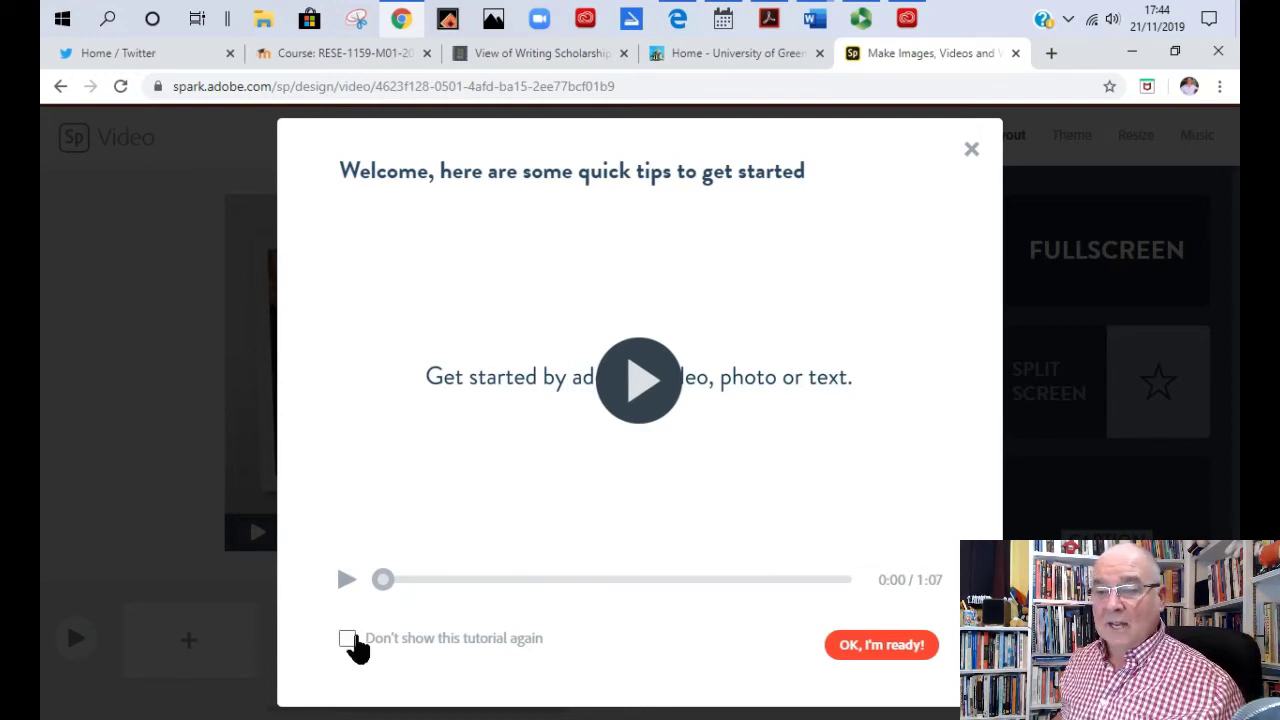
{"action": "left_click", "coordinate": [972, 150]}
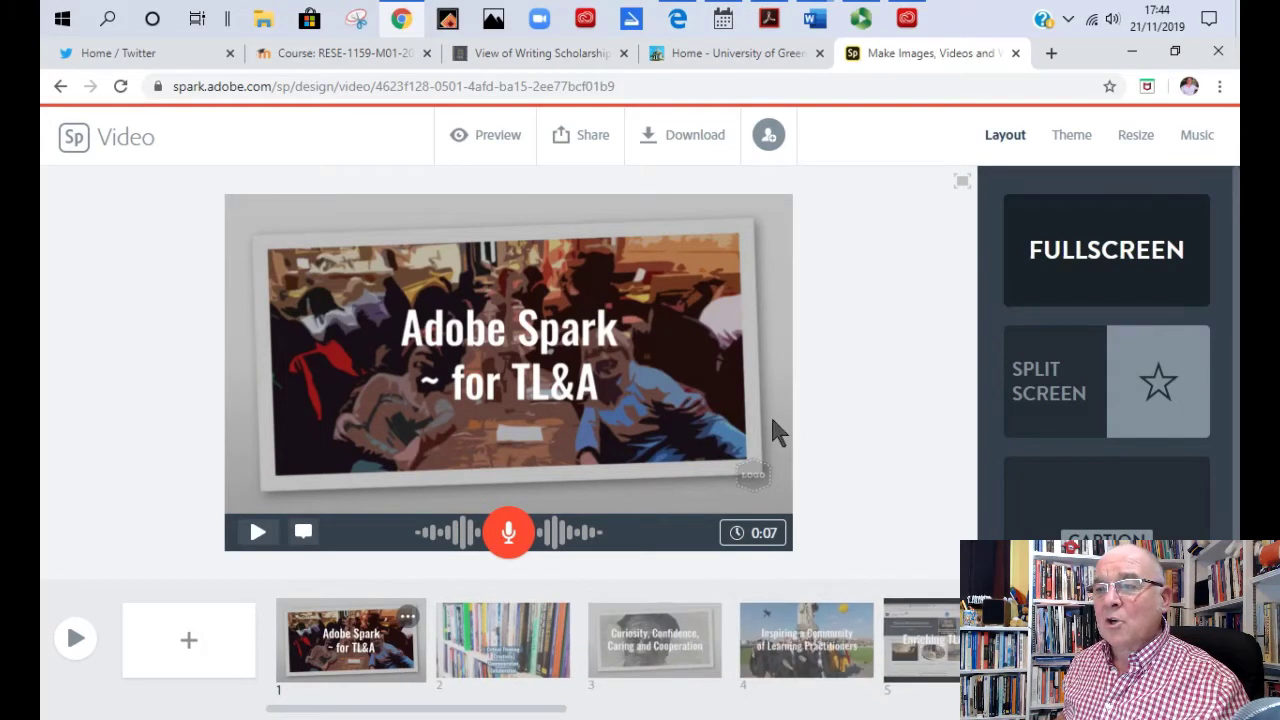
Preview the existing video with the volume turned up, pause it, then close the preview
{"action": "left_click", "coordinate": [492, 136]}
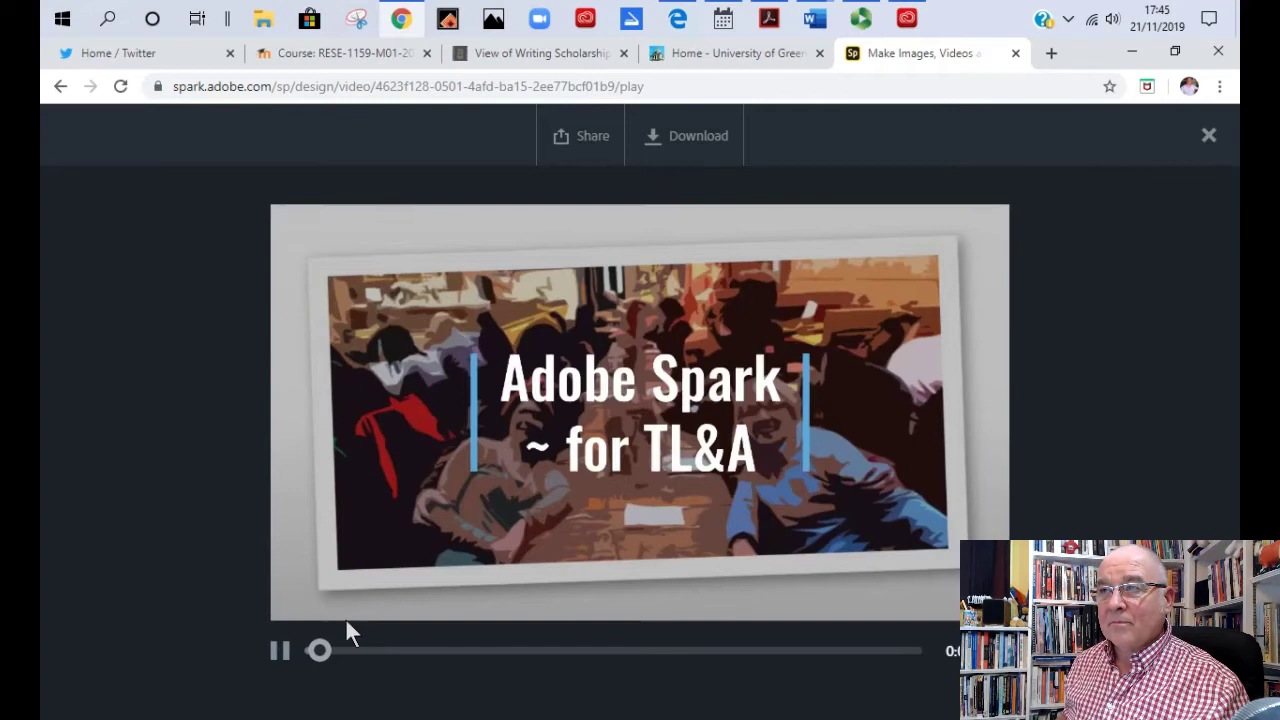
{"action": "key", "text": "XF86AudioRaiseVolume"}
{"action": "key", "text": "XF86AudioRaiseVolume"}
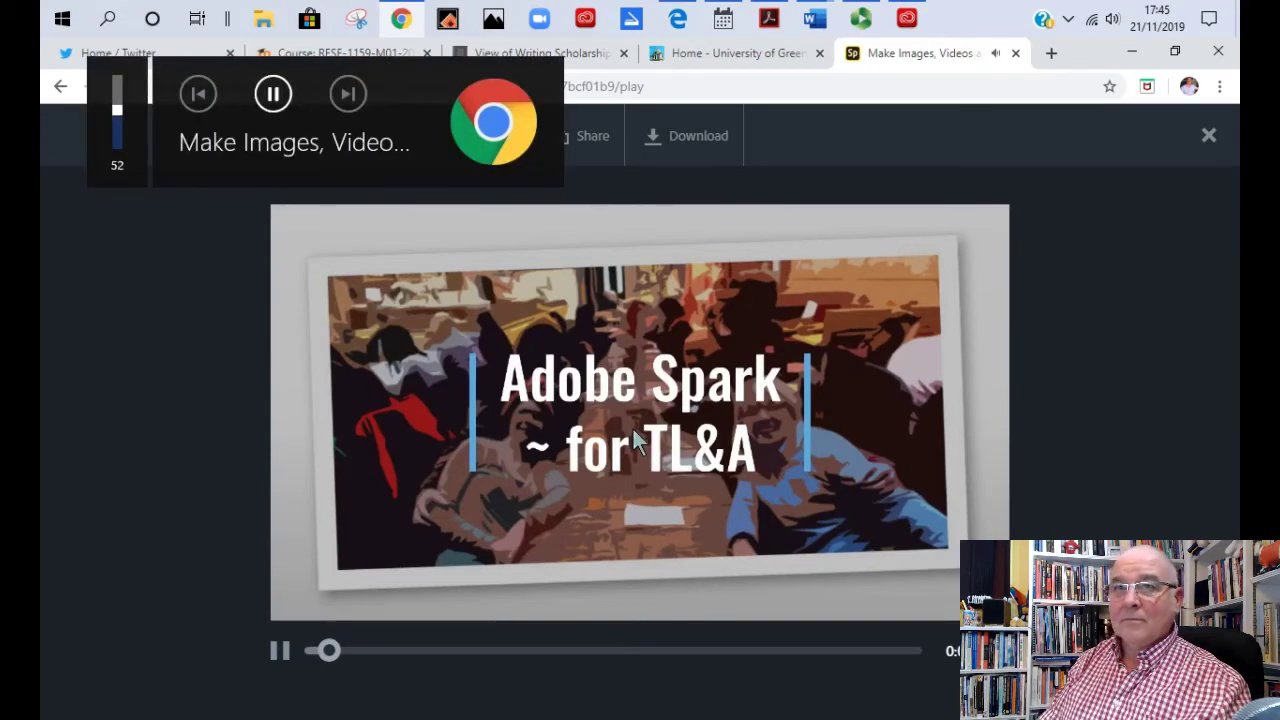
{"action": "key", "text": "XF86AudioRaiseVolume"}
{"action": "key", "text": "XF86AudioRaiseVolume"}
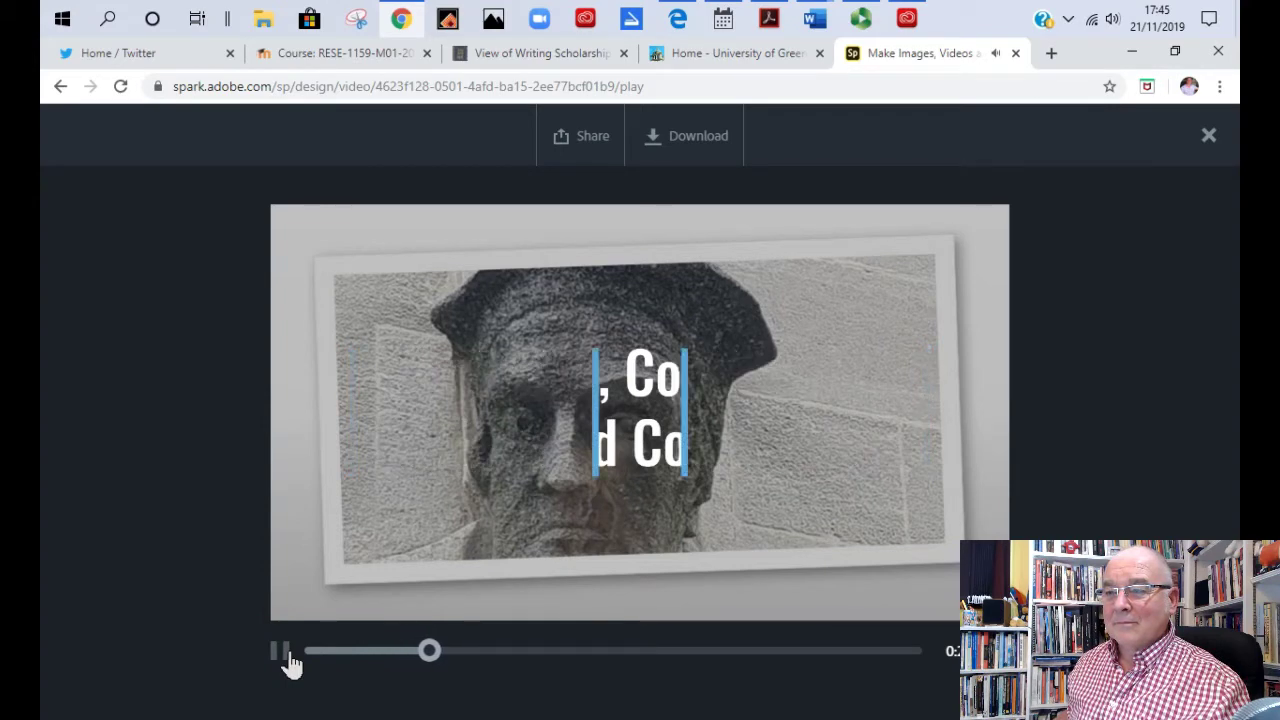
{"action": "left_click", "coordinate": [287, 662]}
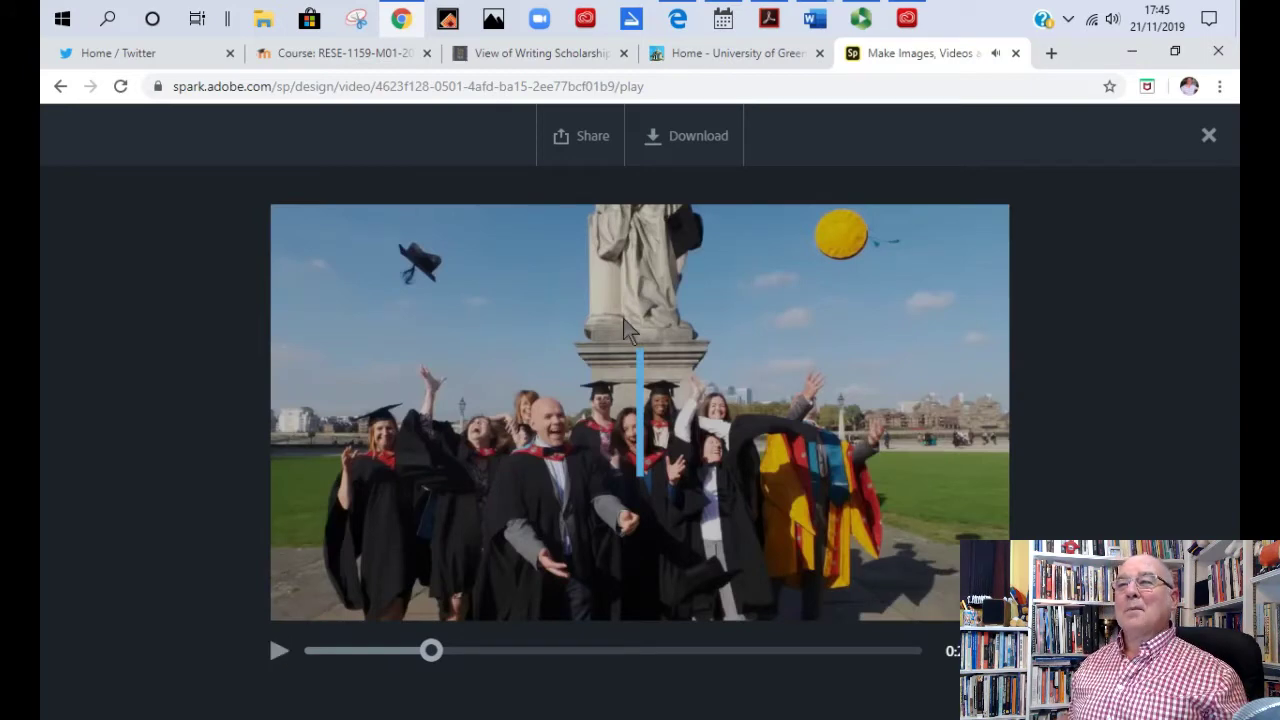
{"action": "left_click", "coordinate": [1209, 137]}
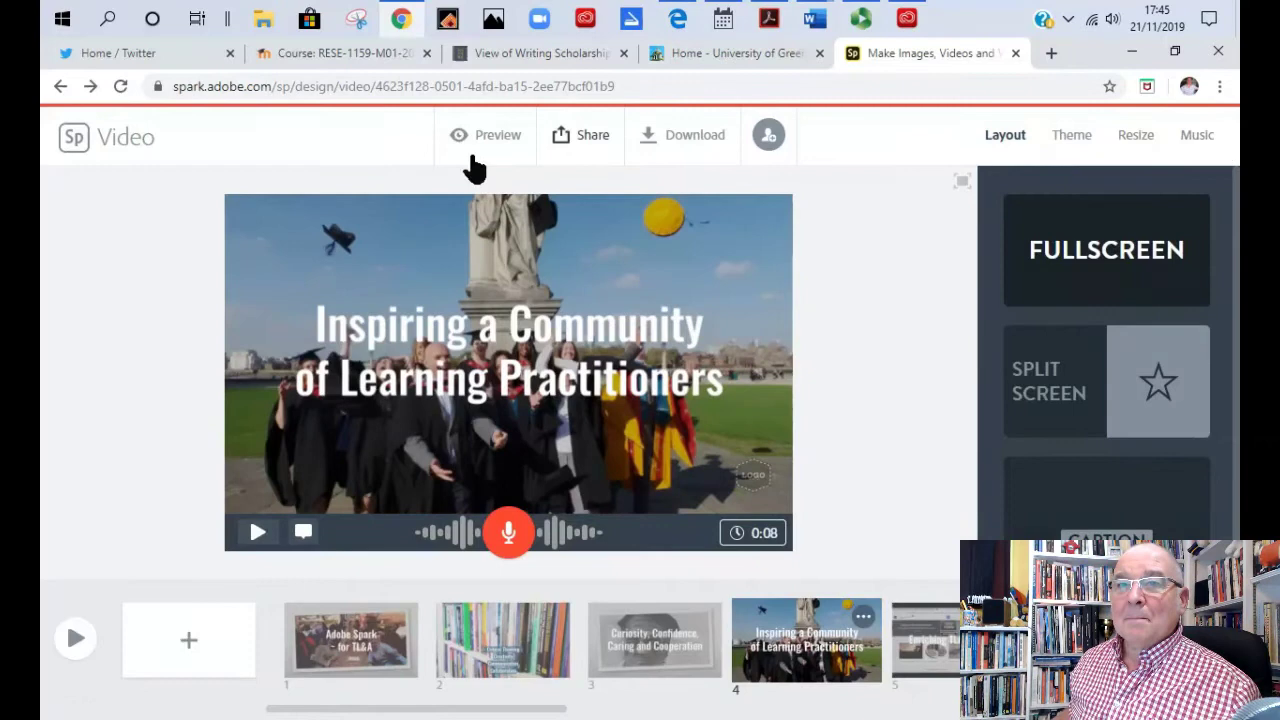
From the projects home, start a blank video from scratch titled 'Health Promotion'
{"action": "left_click", "coordinate": [77, 145]}
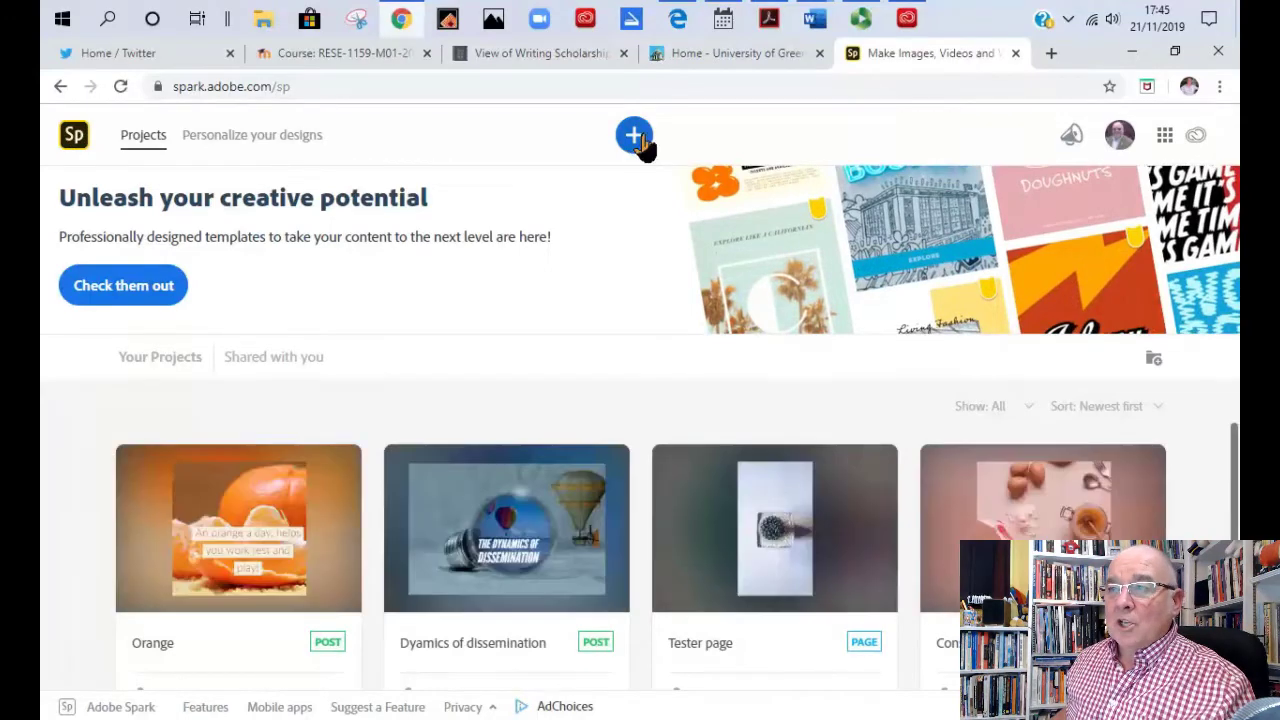
{"action": "left_click", "coordinate": [638, 140]}
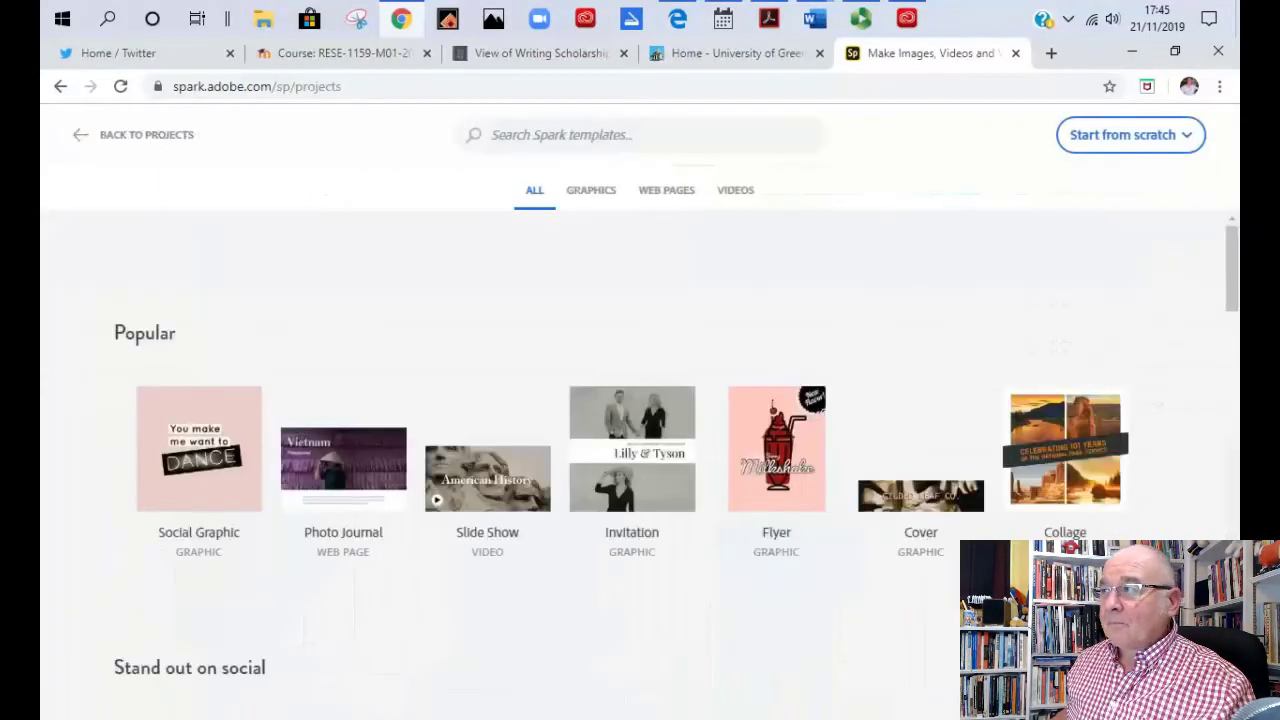
{"action": "left_click", "coordinate": [1197, 142]}
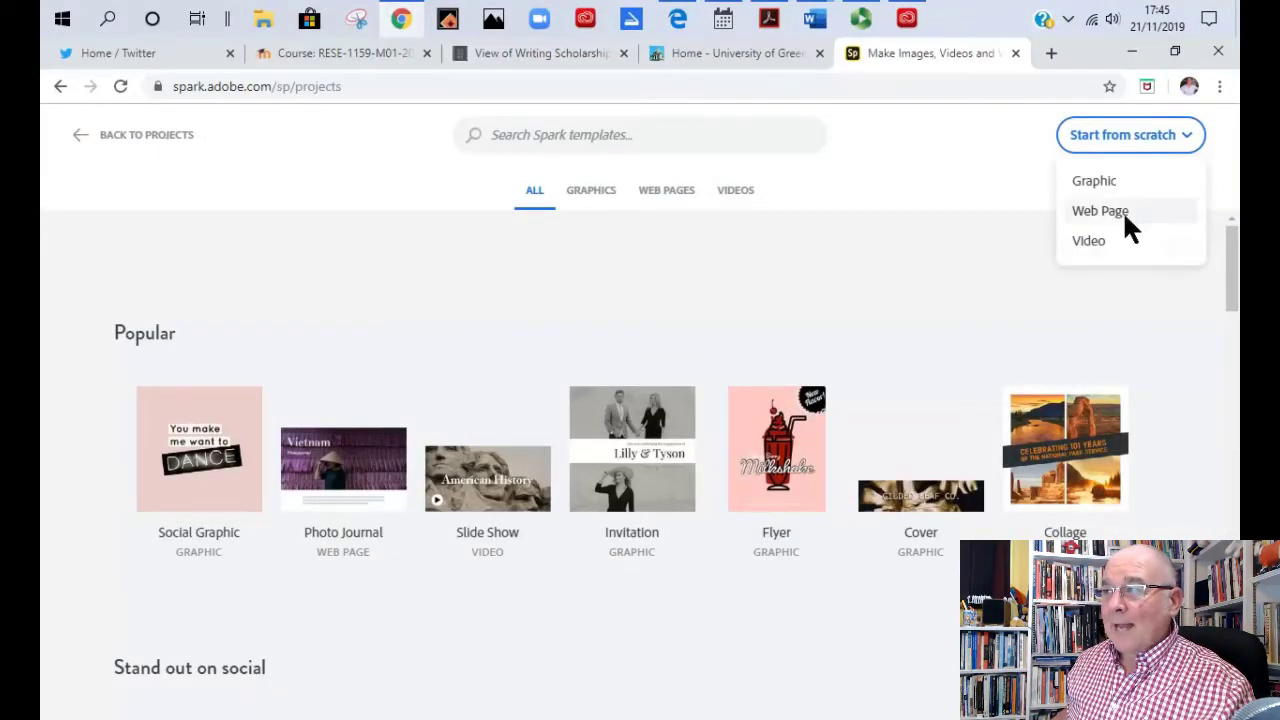
{"action": "left_click", "coordinate": [1110, 245]}
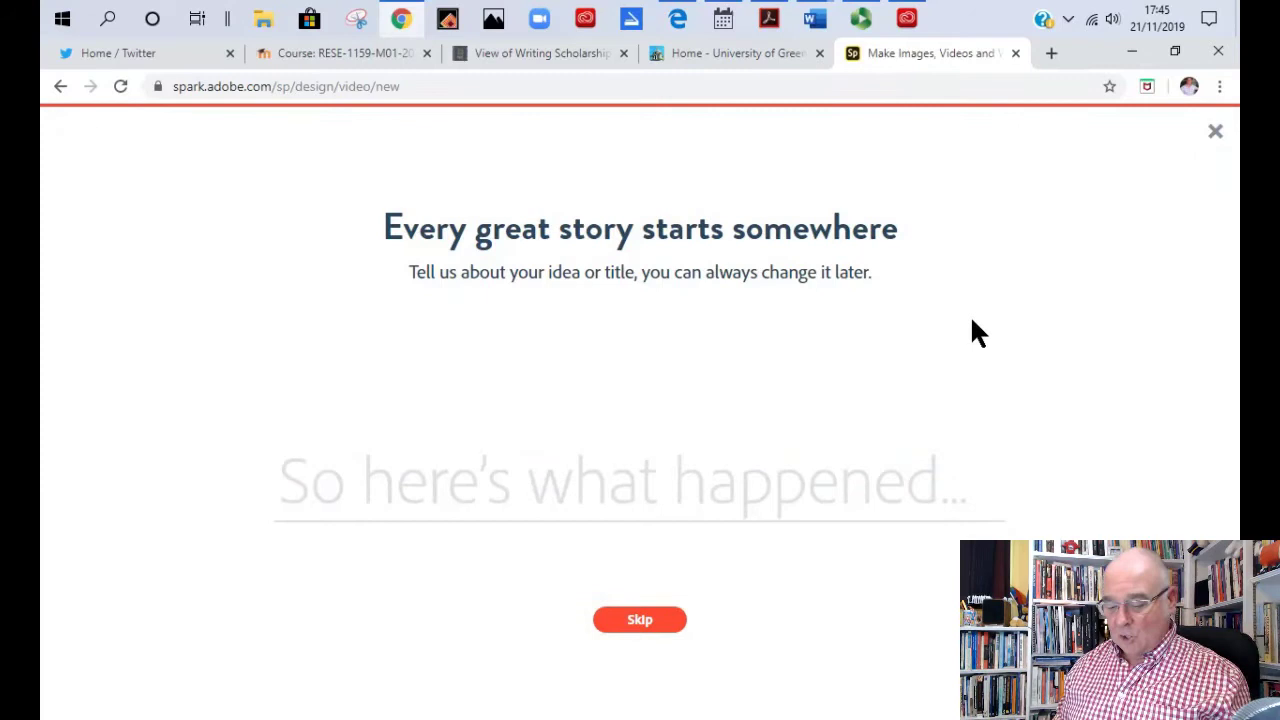
{"action": "type", "text": "Health "}
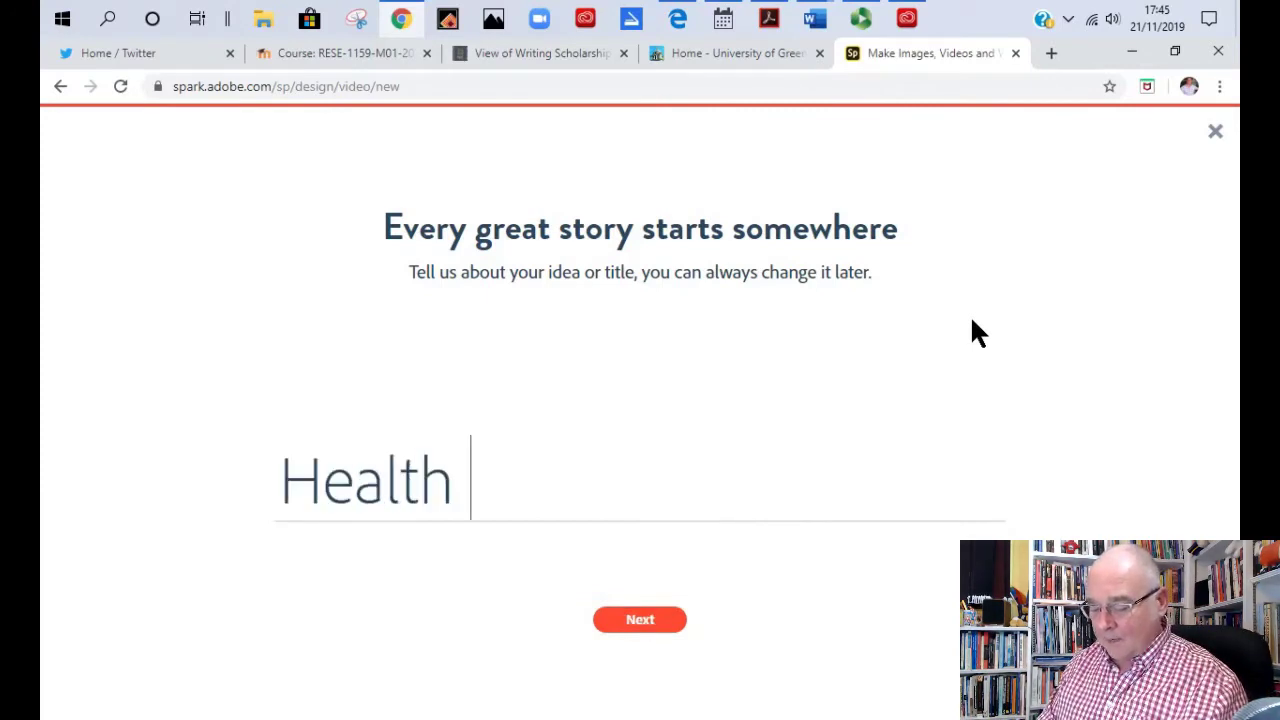
{"action": "type", "text": "Promotion"}
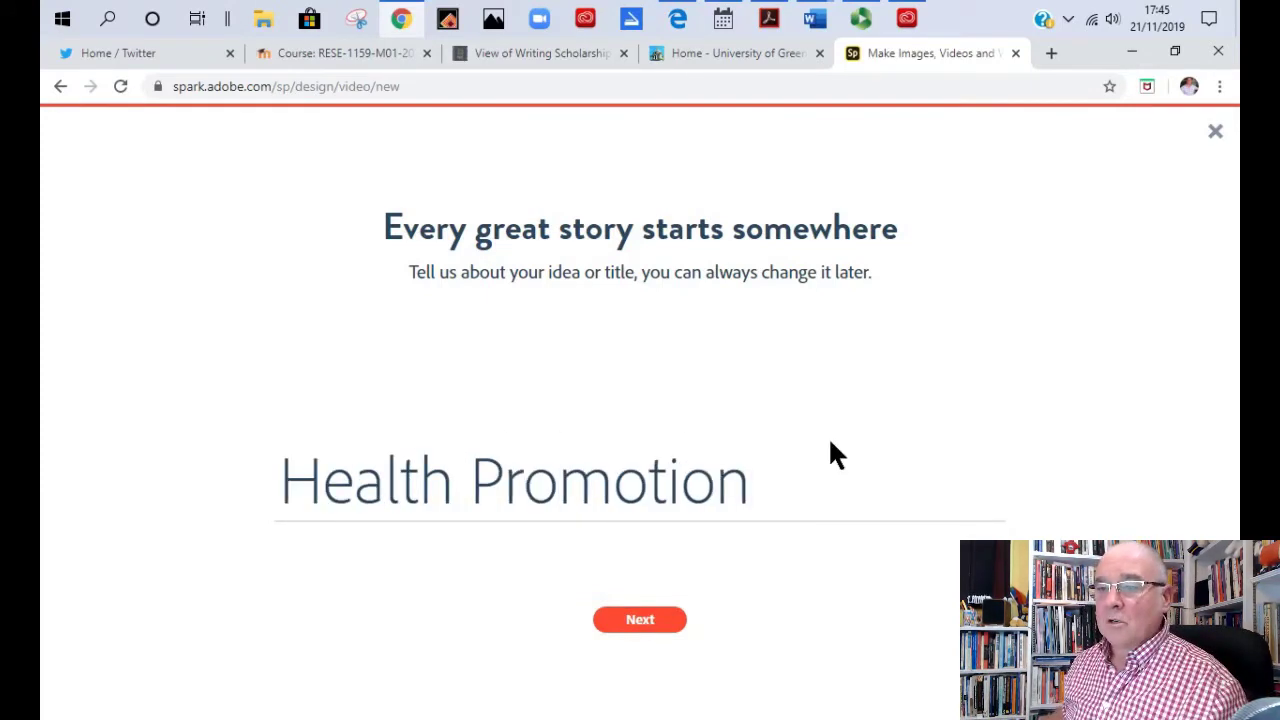
Confirm the 'Health Promotion' title and choose the Teach a Lesson story template
{"action": "left_click", "coordinate": [640, 622]}
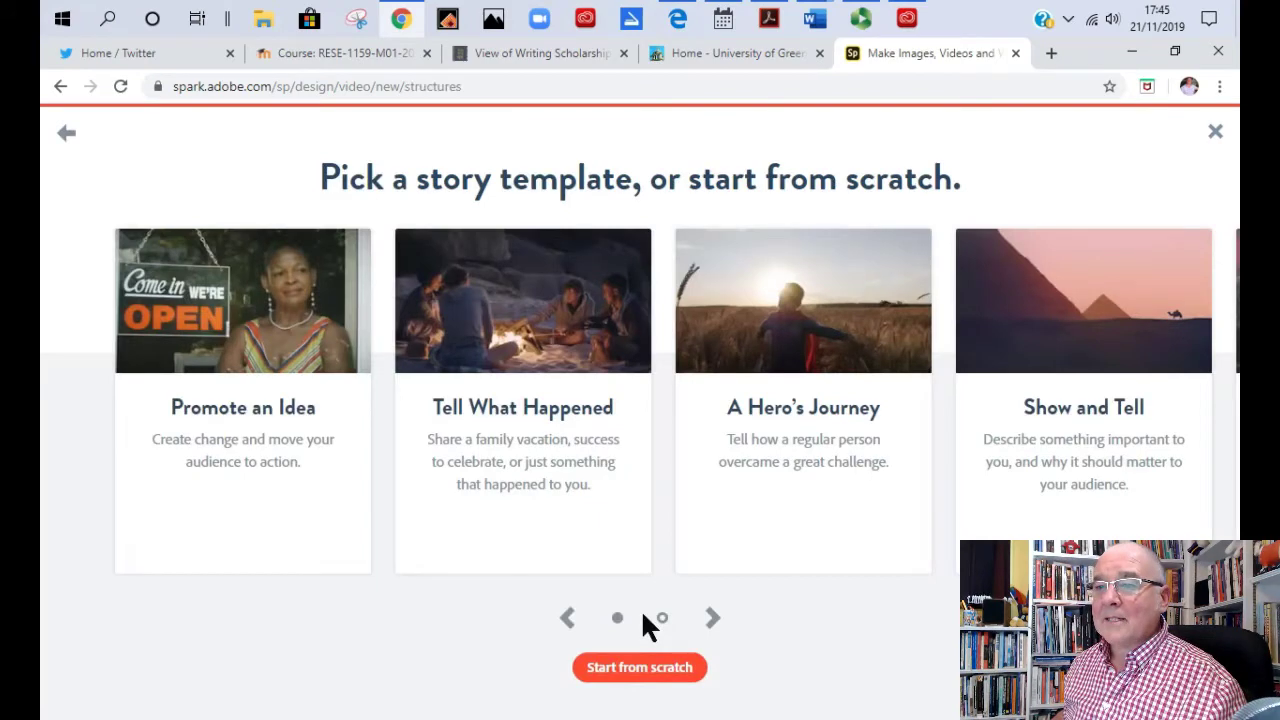
{"action": "mouse_move", "coordinate": [273, 422]}
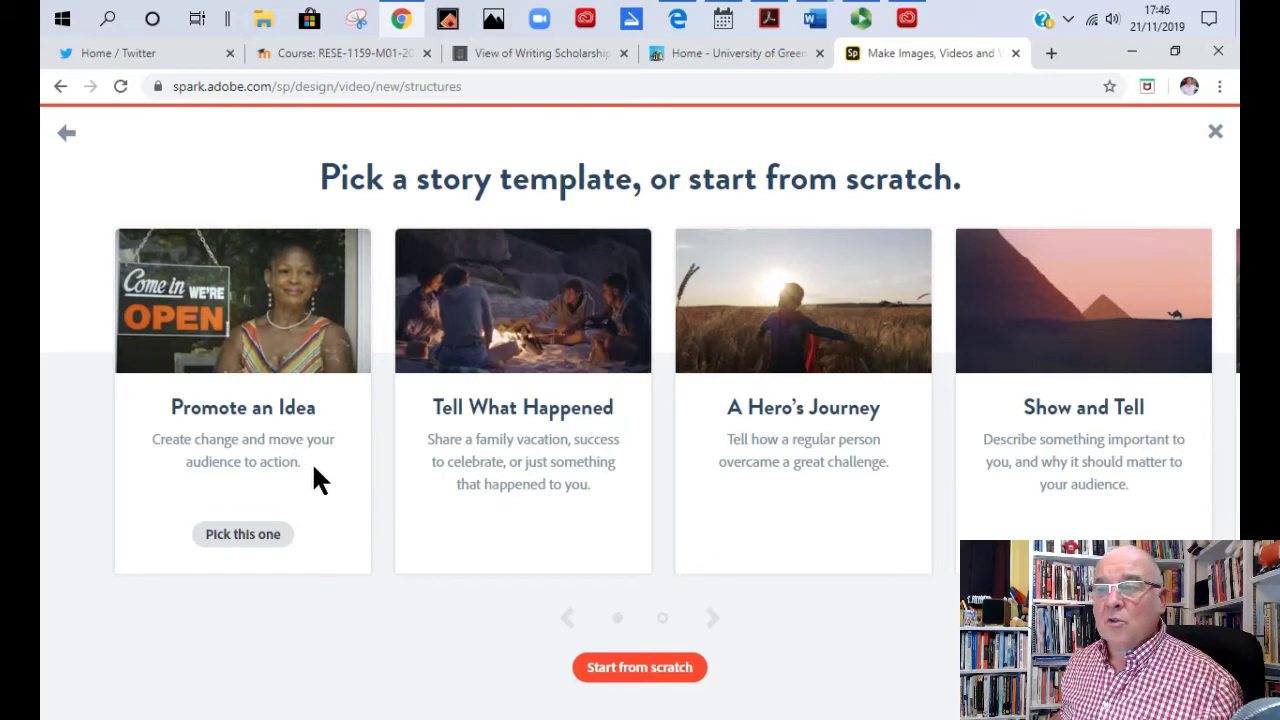
{"action": "left_click", "coordinate": [718, 618]}
{"action": "mouse_move", "coordinate": [594, 465]}
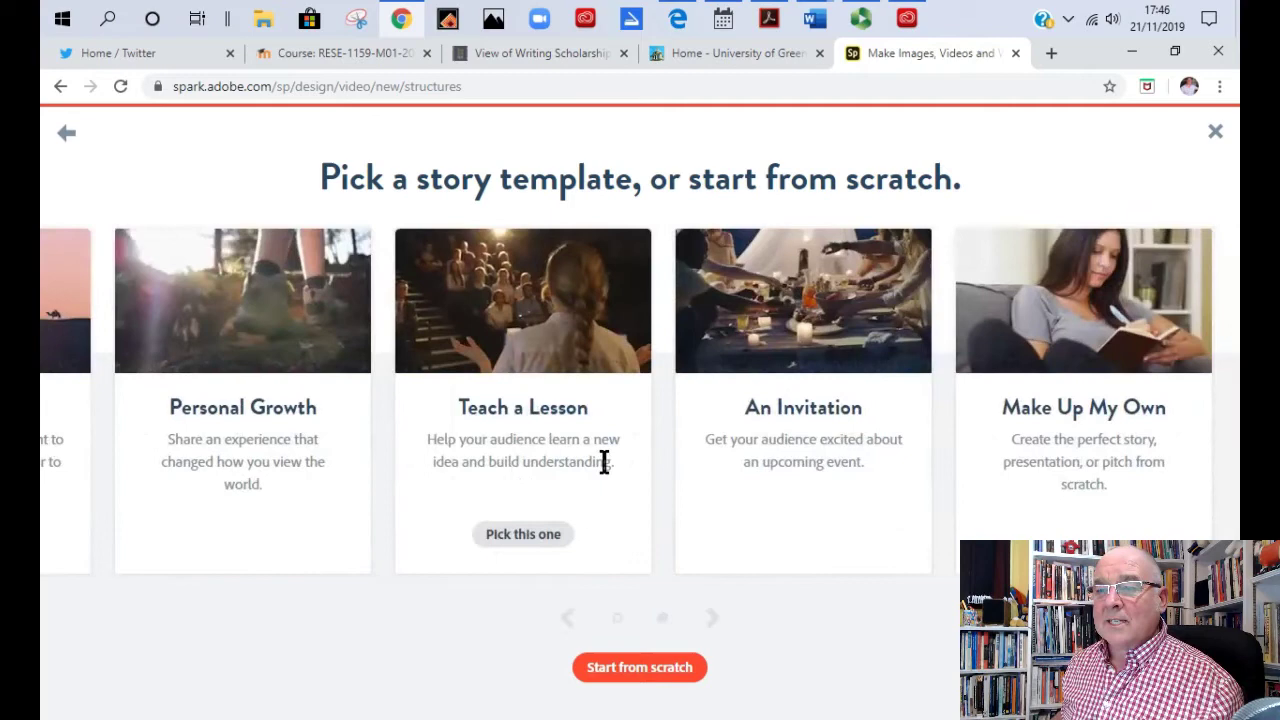
{"action": "left_click", "coordinate": [560, 534]}
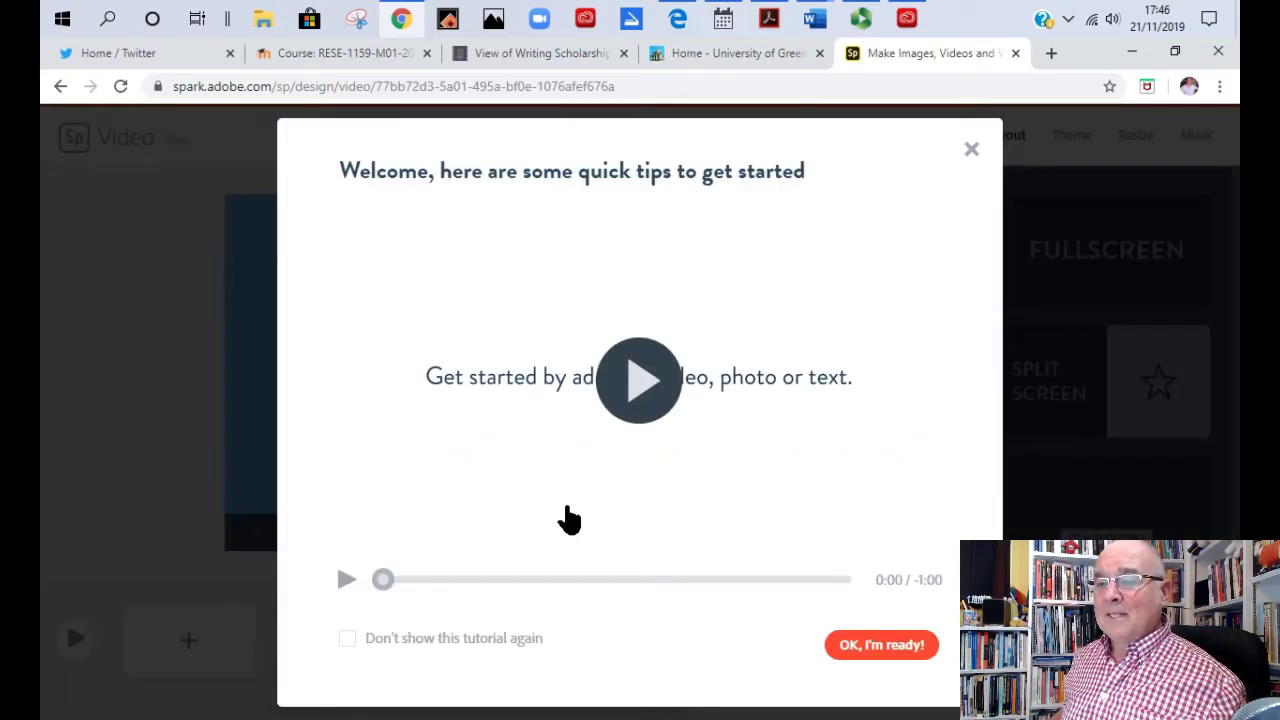
Dismiss the welcome tips and add the text 'Introduction!' to slide 1
{"action": "left_click", "coordinate": [972, 150]}
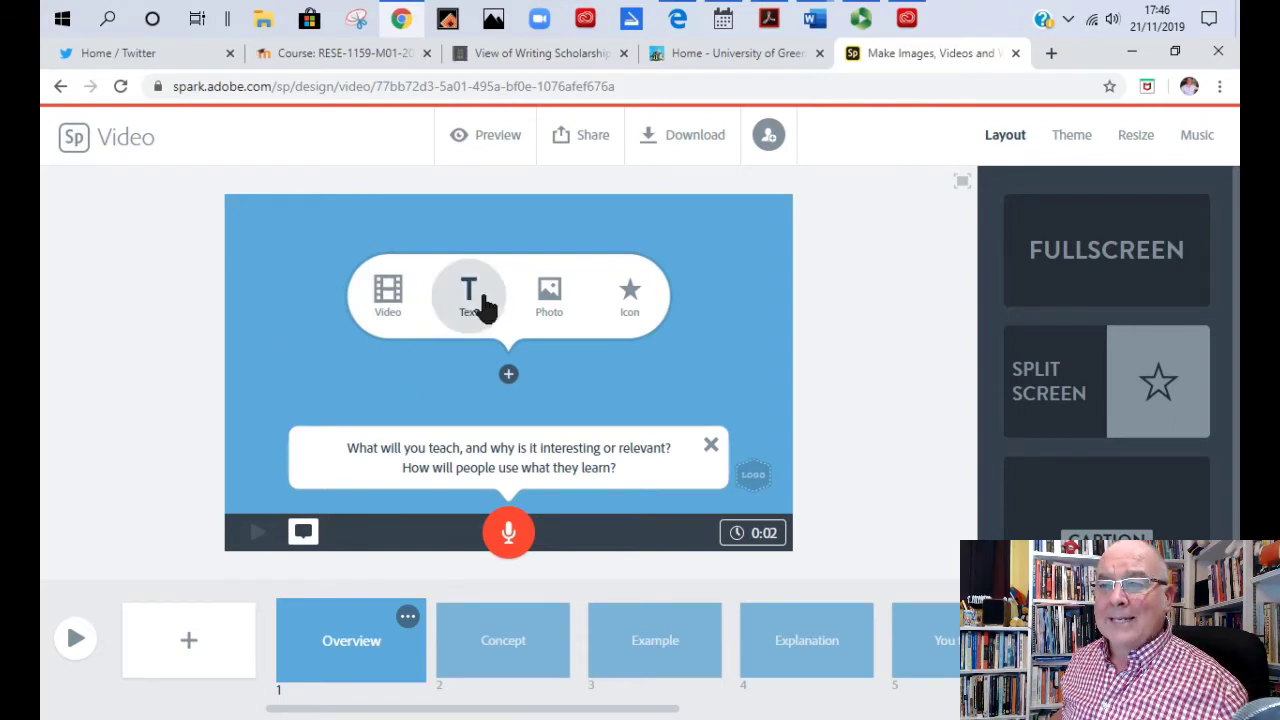
{"action": "left_click", "coordinate": [479, 312]}
{"action": "type", "text": "Int"}
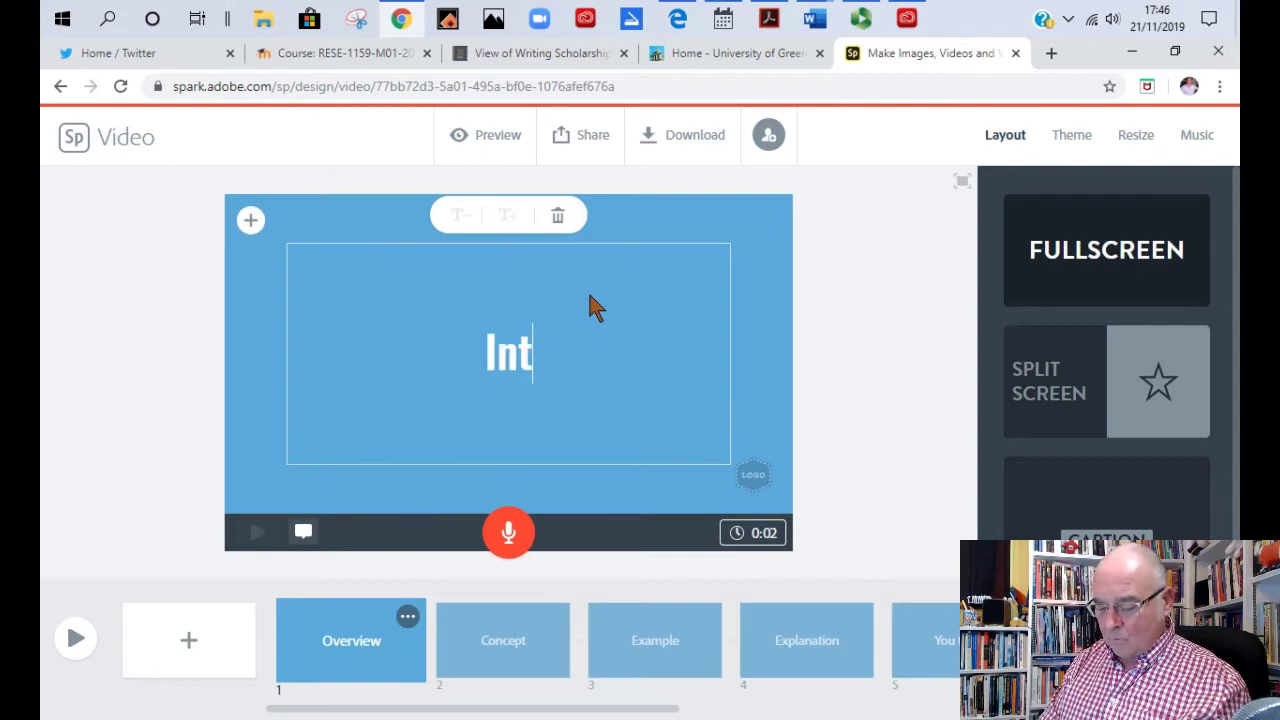
{"action": "type", "text": "roduction!"}
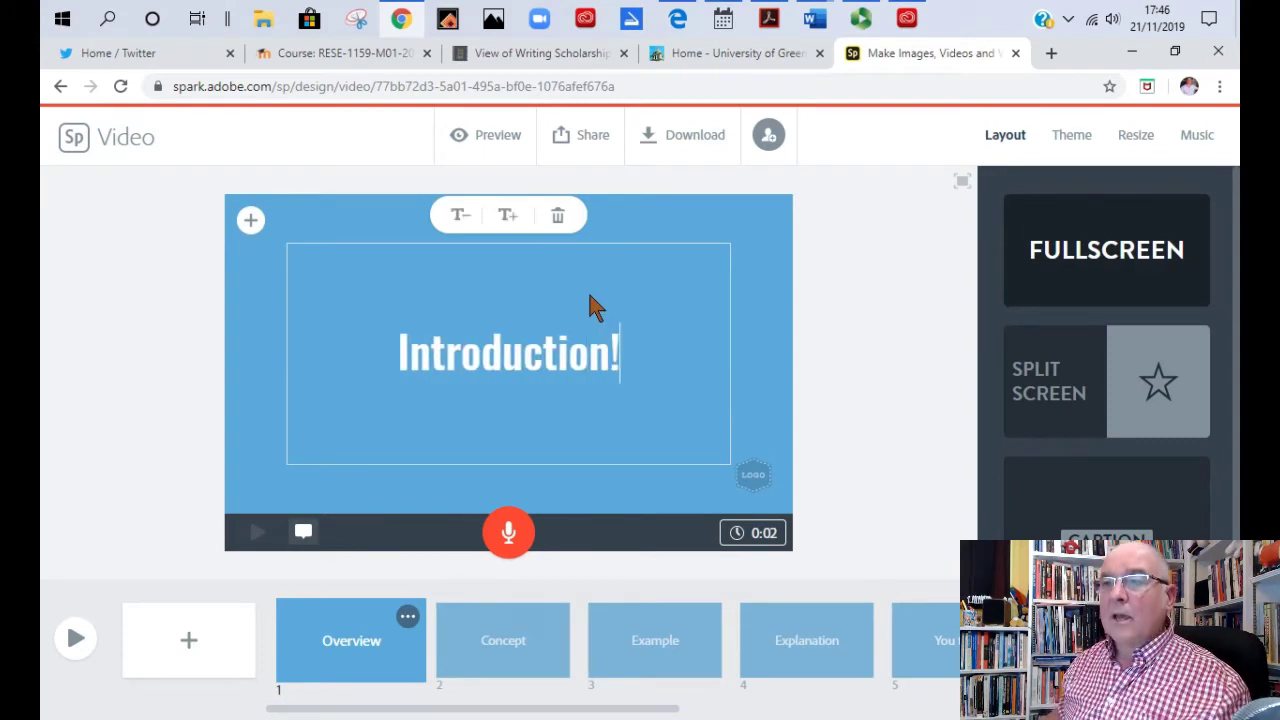
{"action": "left_click", "coordinate": [893, 374]}
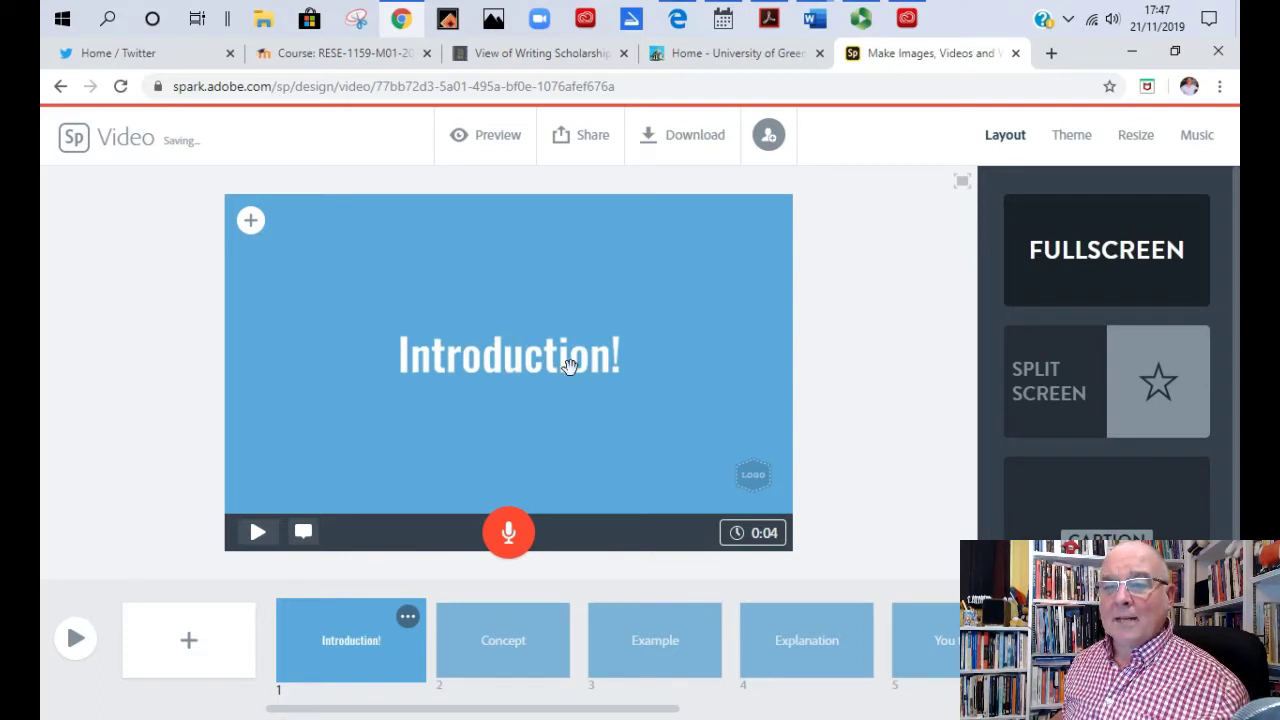
Search free photos for 'Introduction' and set the neon hello photo as slide 1's background
{"action": "left_click", "coordinate": [254, 224]}
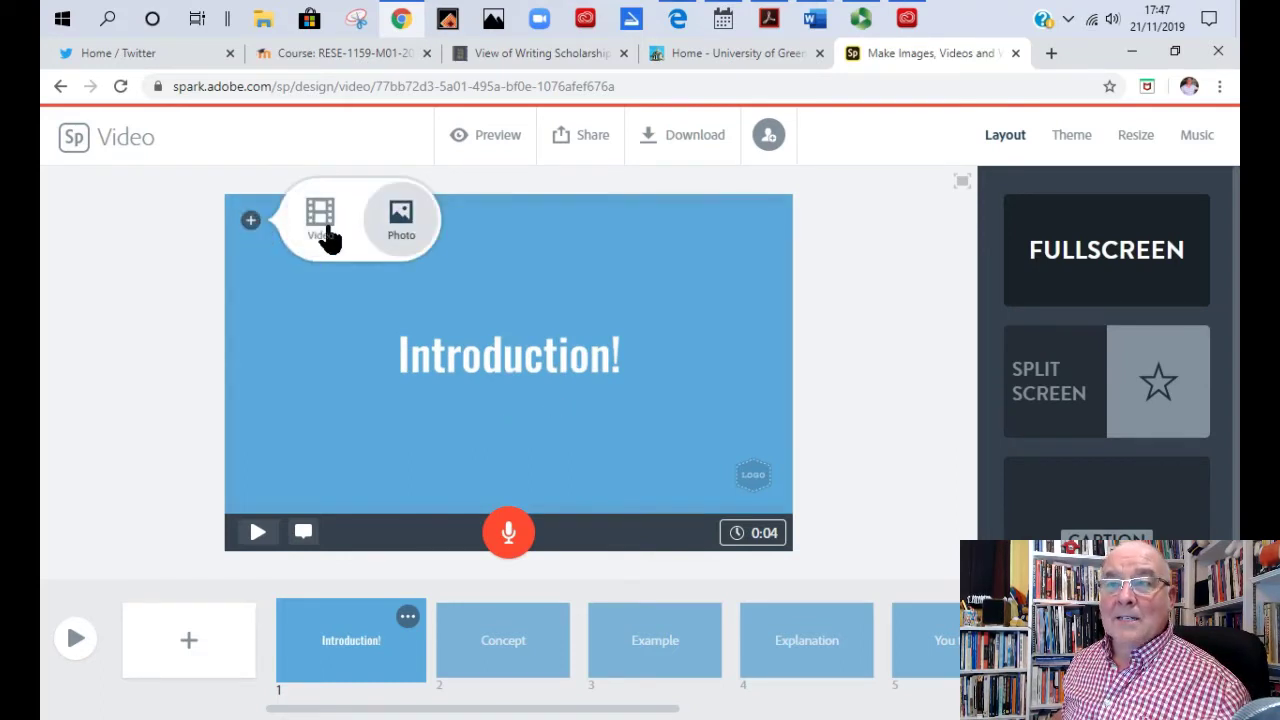
{"action": "left_click", "coordinate": [402, 228]}
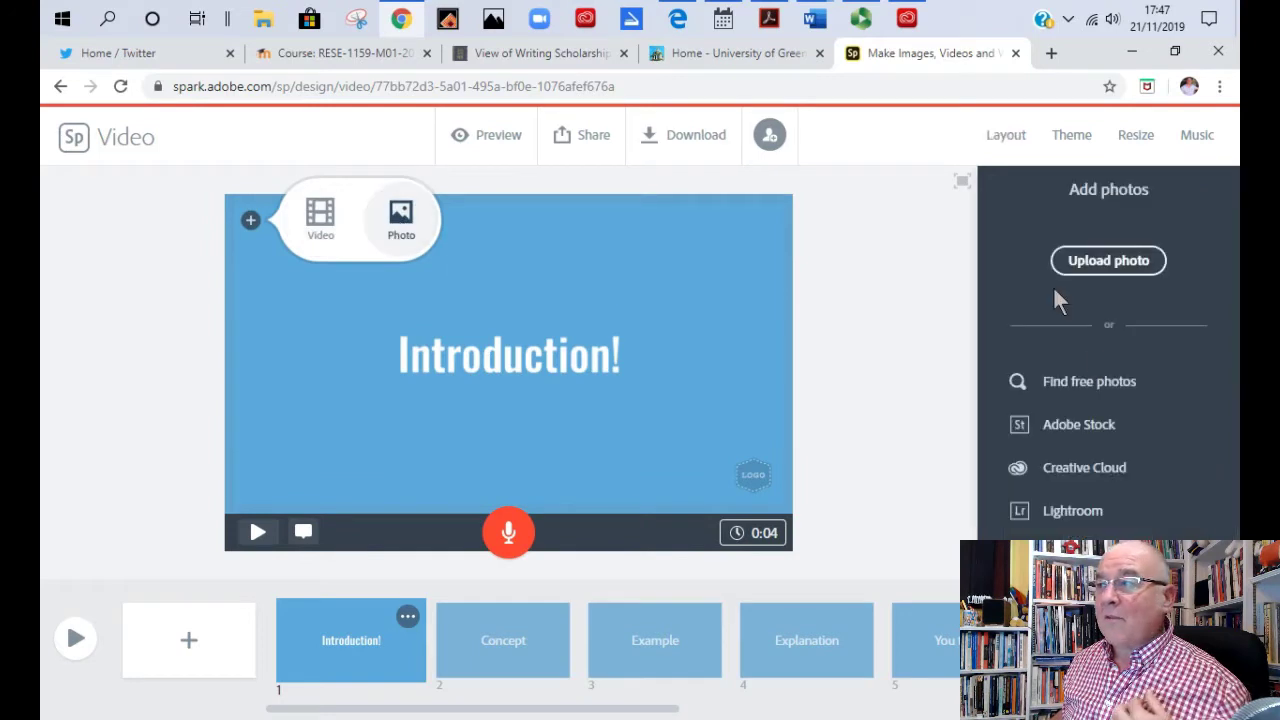
{"action": "left_click", "coordinate": [1098, 390]}
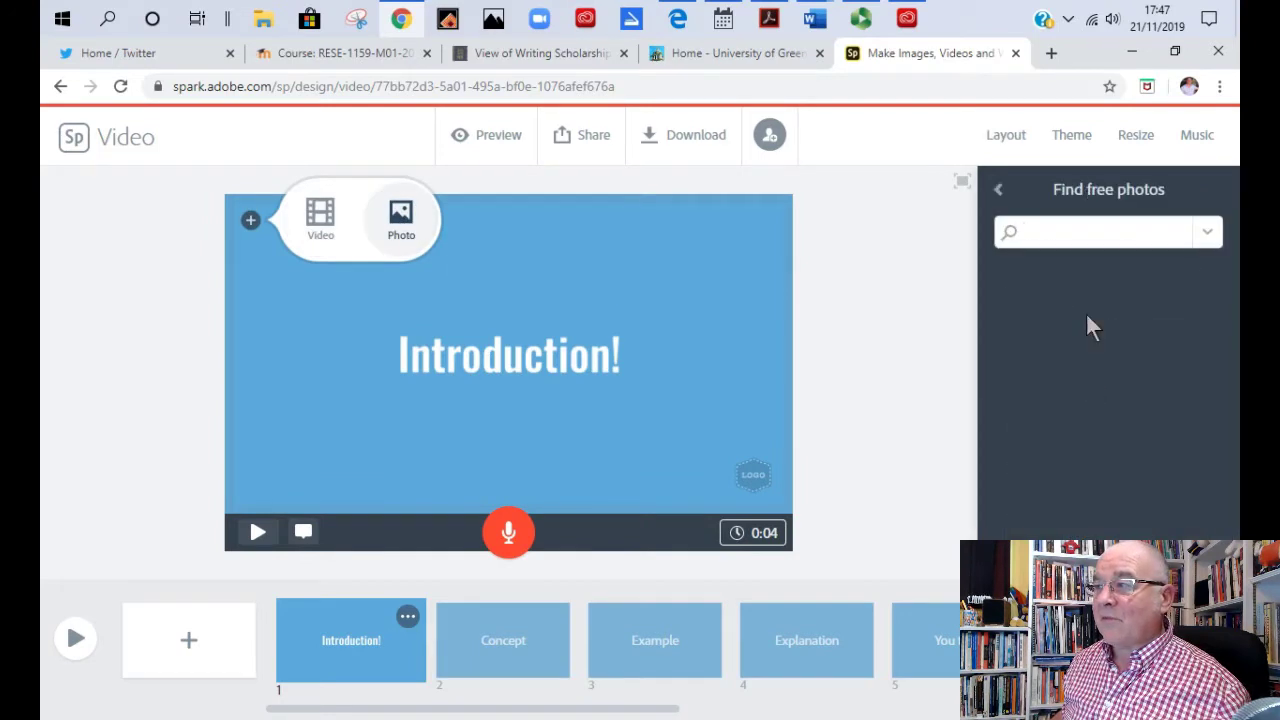
{"action": "left_click", "coordinate": [1090, 236]}
{"action": "type", "text": "Introduc"}
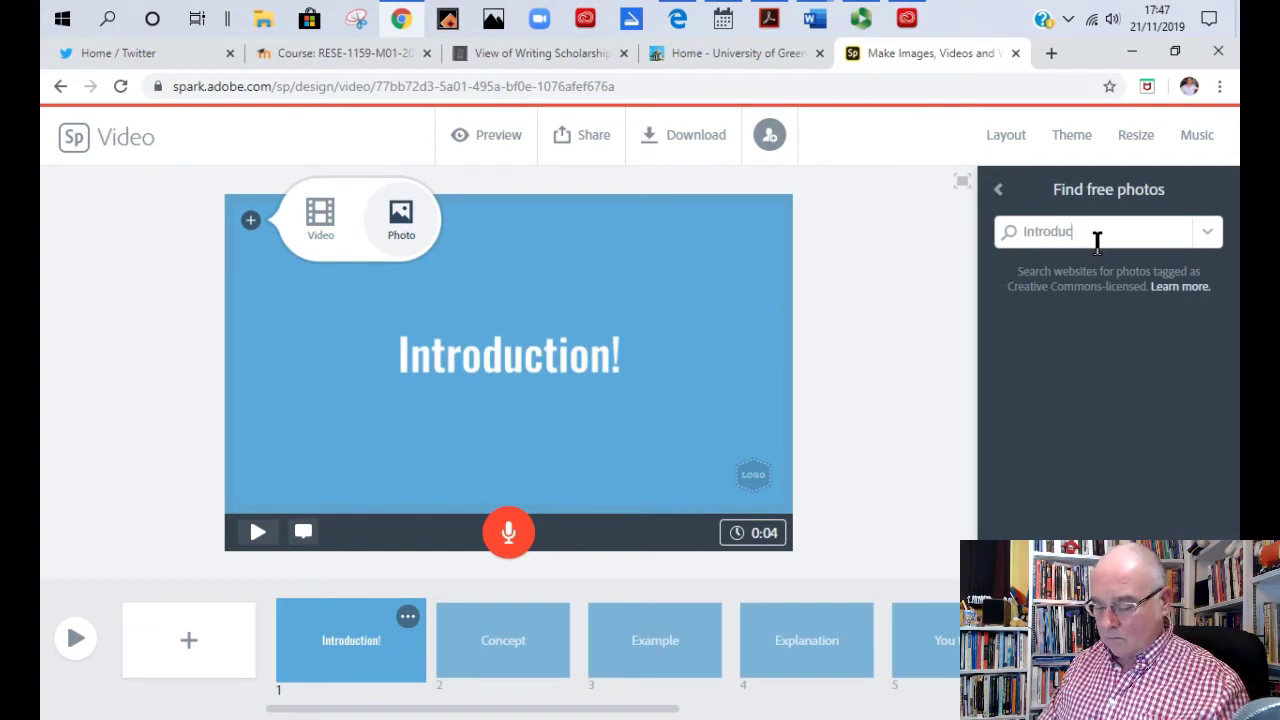
{"action": "type", "text": "tion"}
{"action": "key", "text": "Return"}
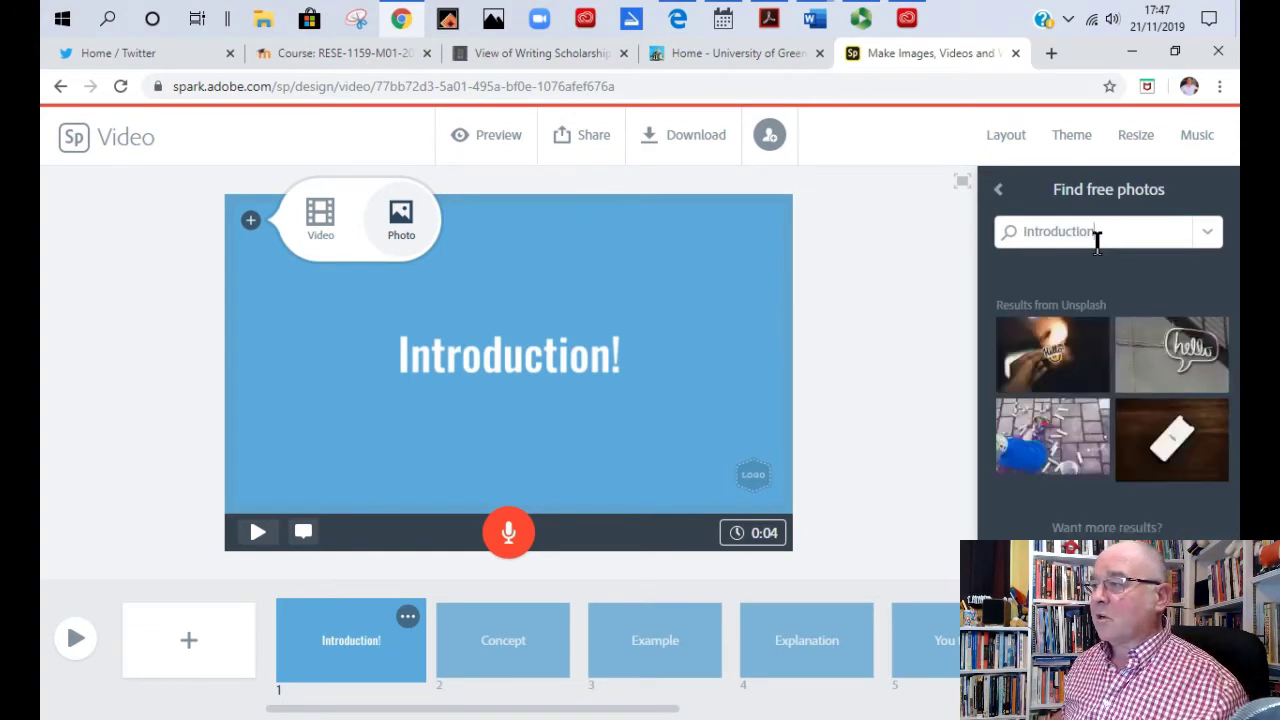
{"action": "left_click", "coordinate": [1178, 358]}
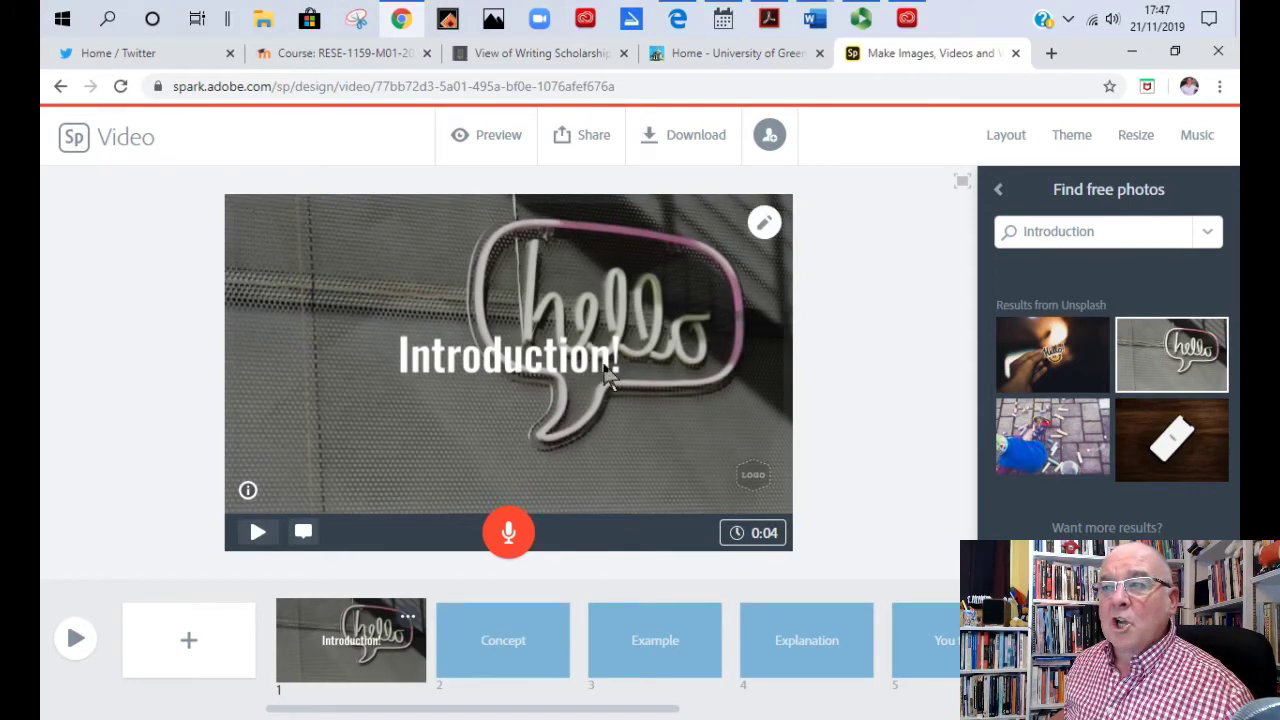
Zoom the hello photo in once, then out twice until blue edges frame it
{"action": "left_click", "coordinate": [767, 228]}
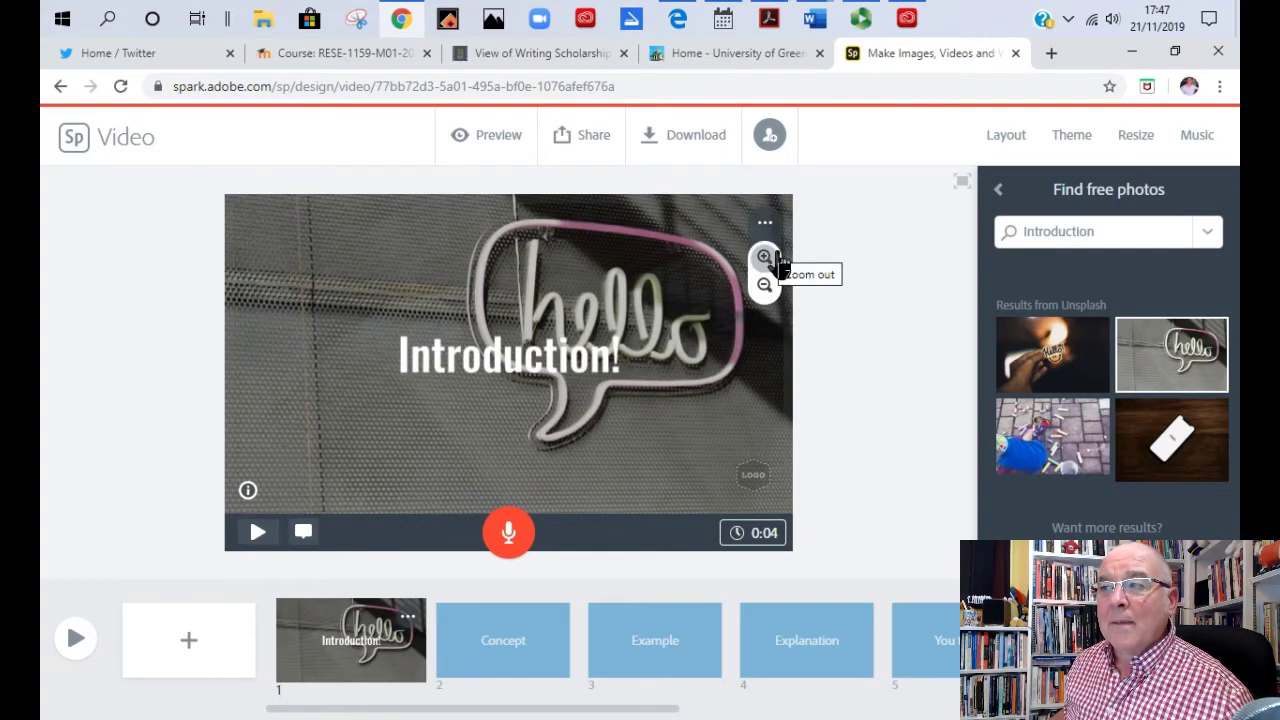
{"action": "left_click", "coordinate": [770, 258]}
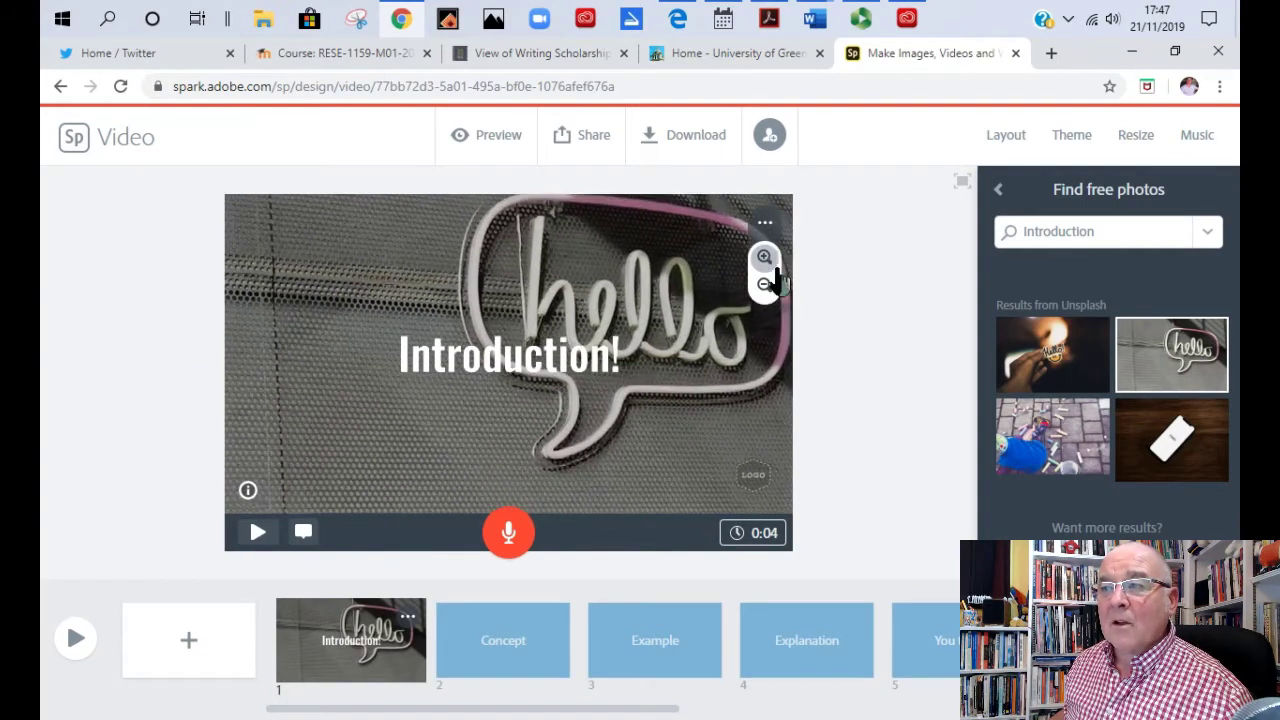
{"action": "left_click", "coordinate": [766, 286]}
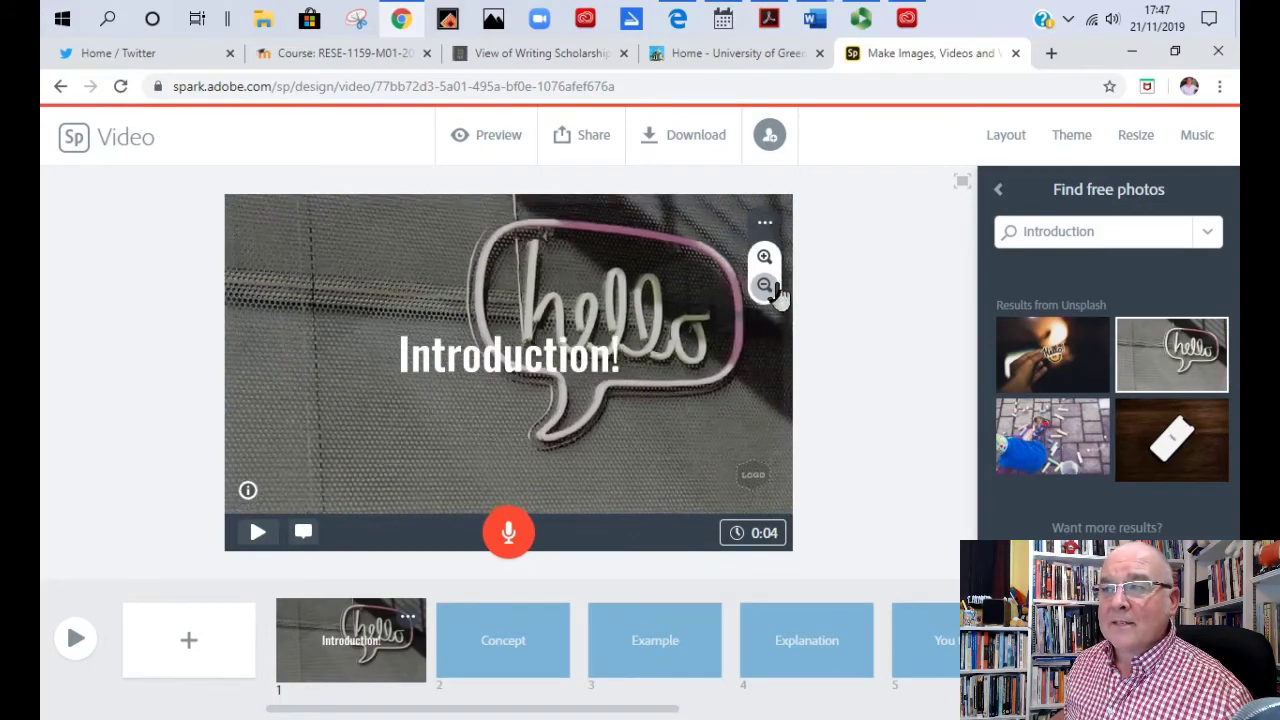
{"action": "left_click", "coordinate": [766, 288]}
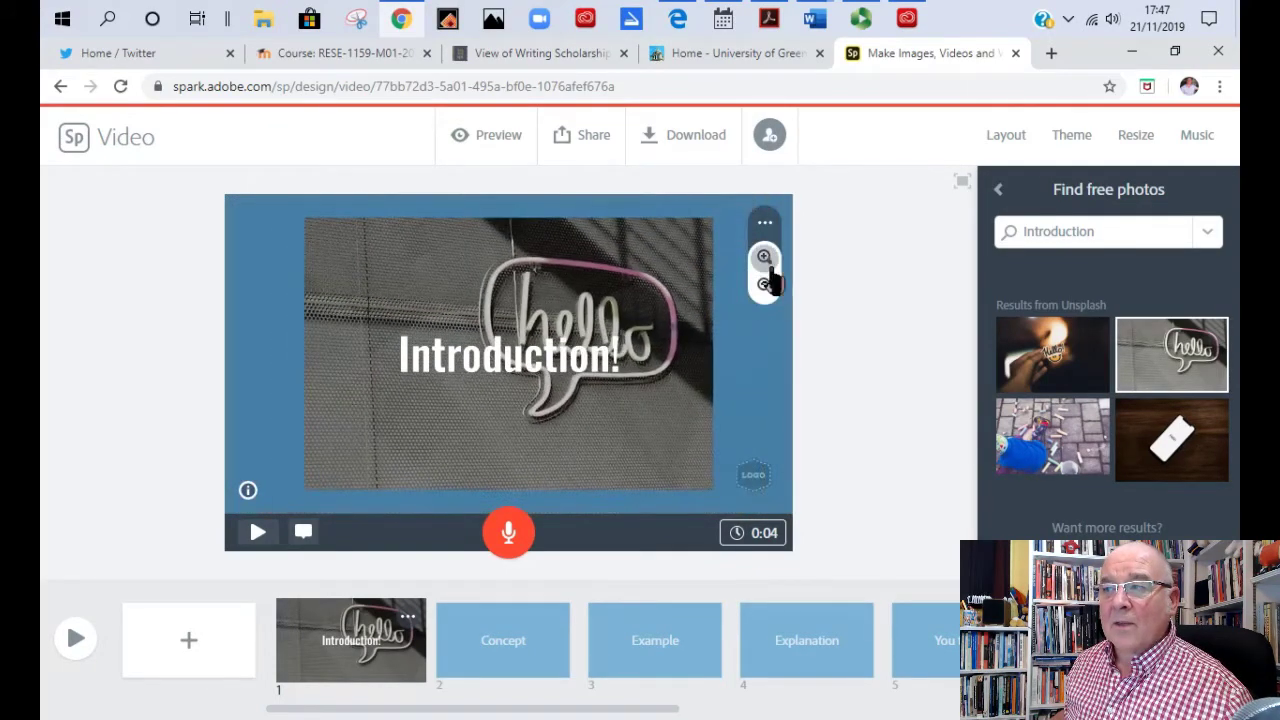
Zoom the Introduction slide's hello photo in by one step
{"action": "left_click", "coordinate": [765, 262]}
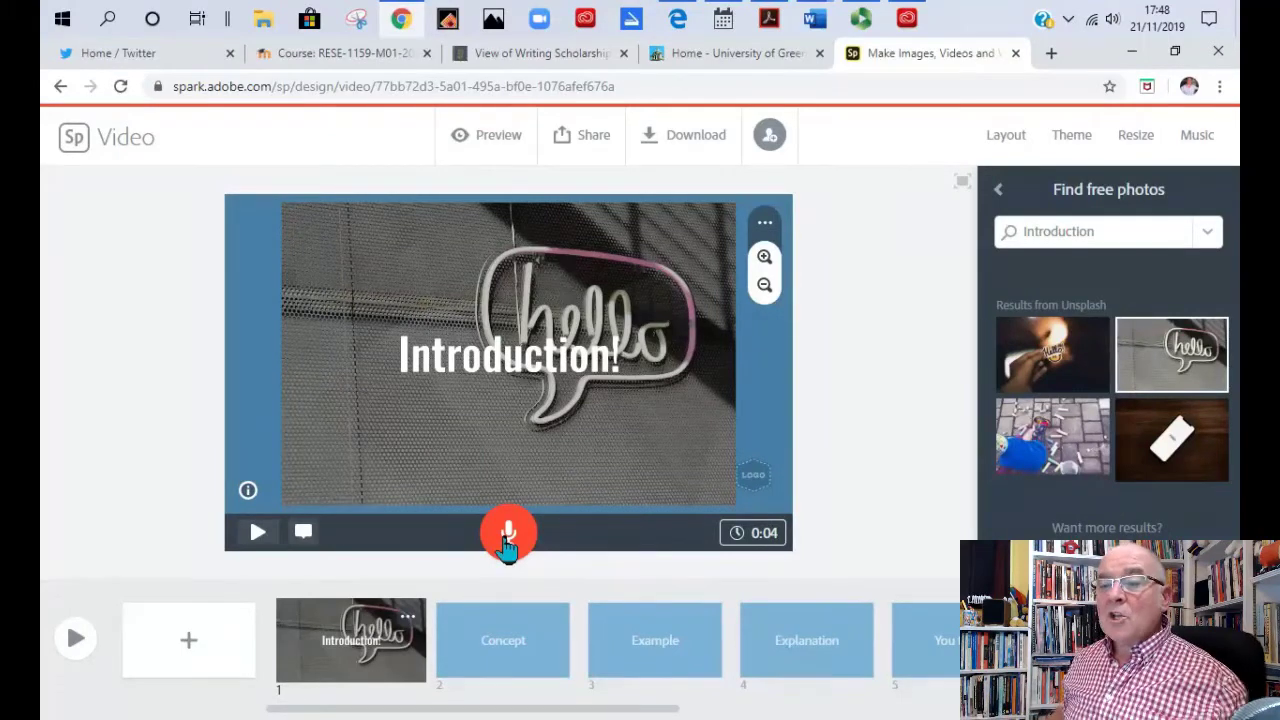
On the Concept slide, set the free chalk-on-pavement photo as the background
{"action": "left_click", "coordinate": [496, 645]}
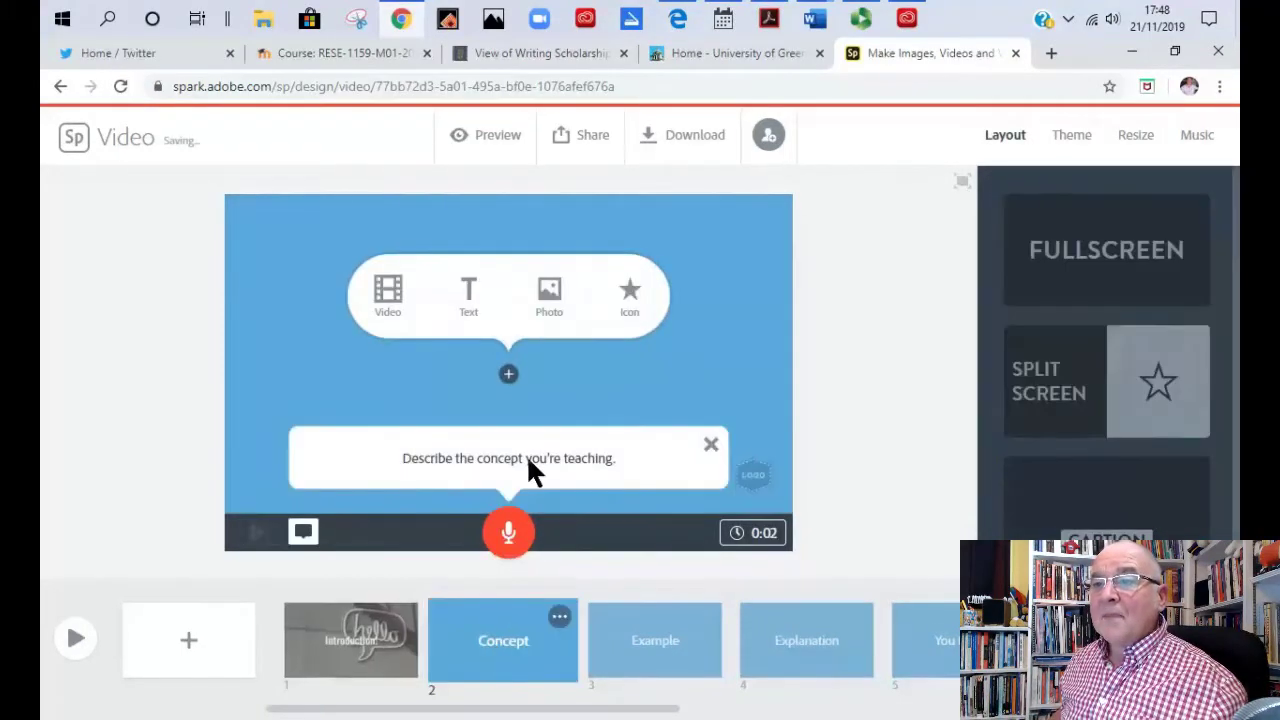
{"action": "left_click", "coordinate": [553, 308]}
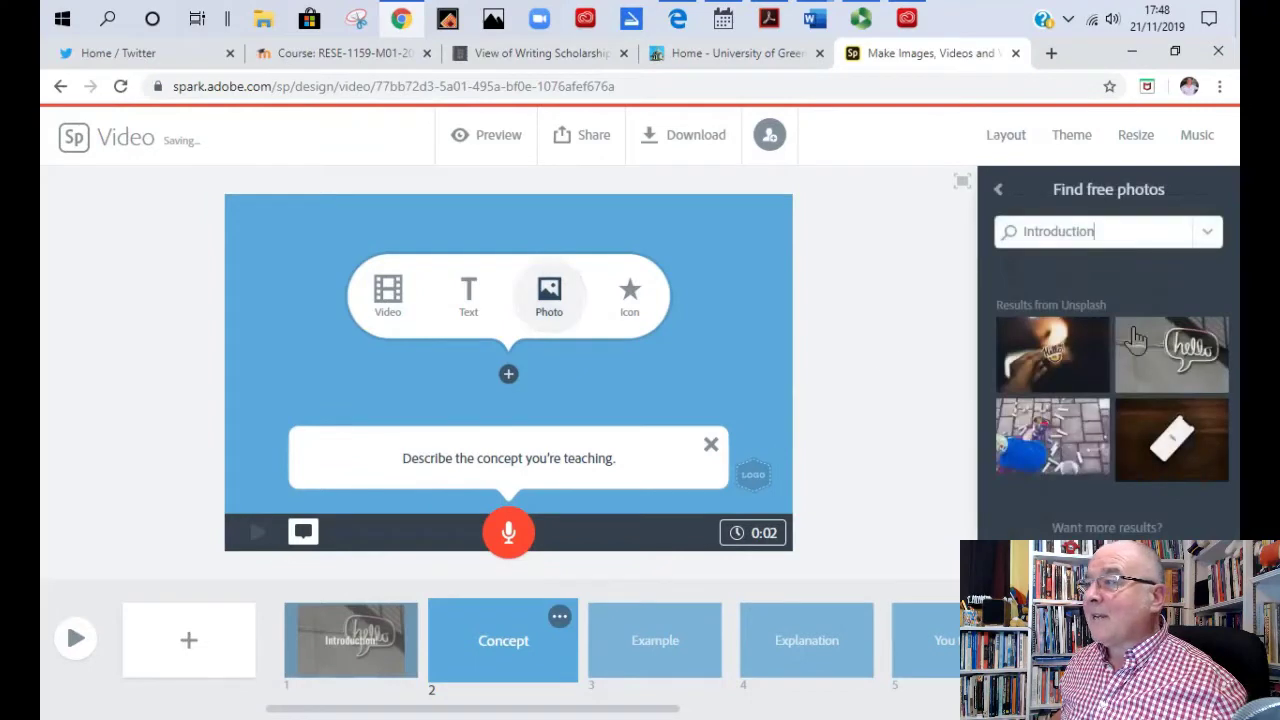
{"action": "left_click", "coordinate": [1012, 434]}
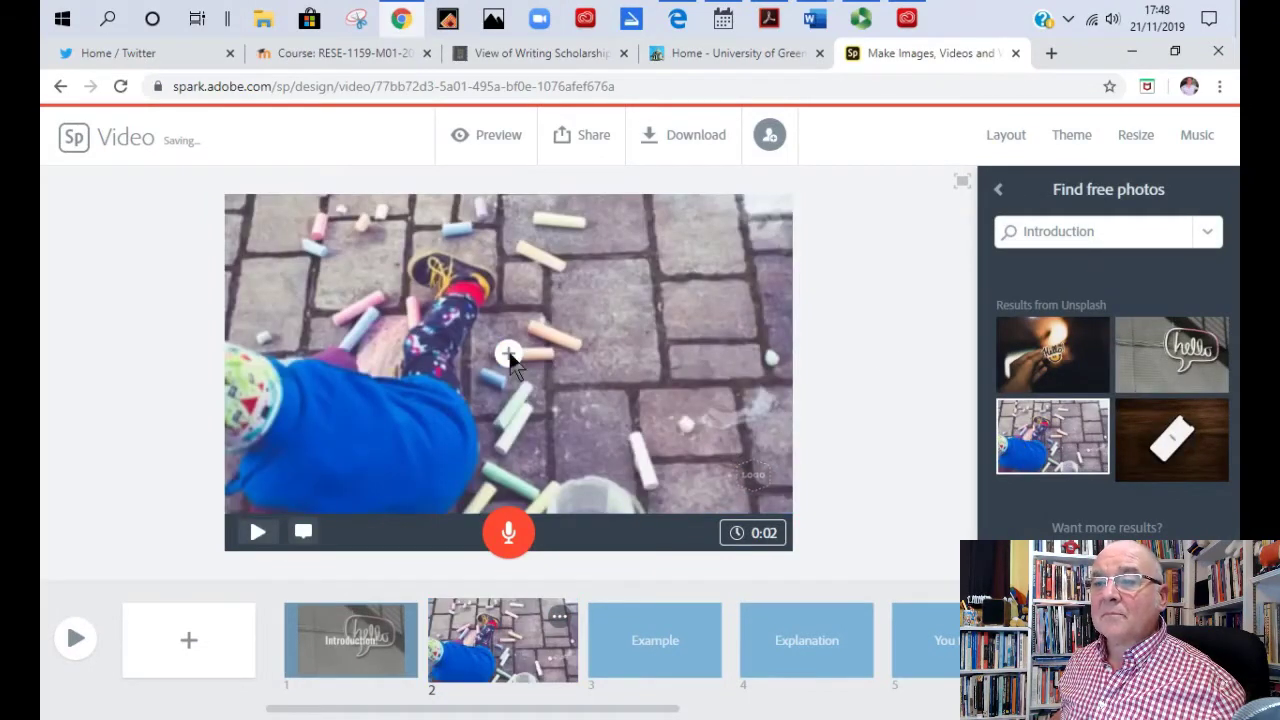
Add the caption 'Slide two' over the chalk photo
{"action": "left_click", "coordinate": [509, 356]}
{"action": "left_click", "coordinate": [483, 302]}
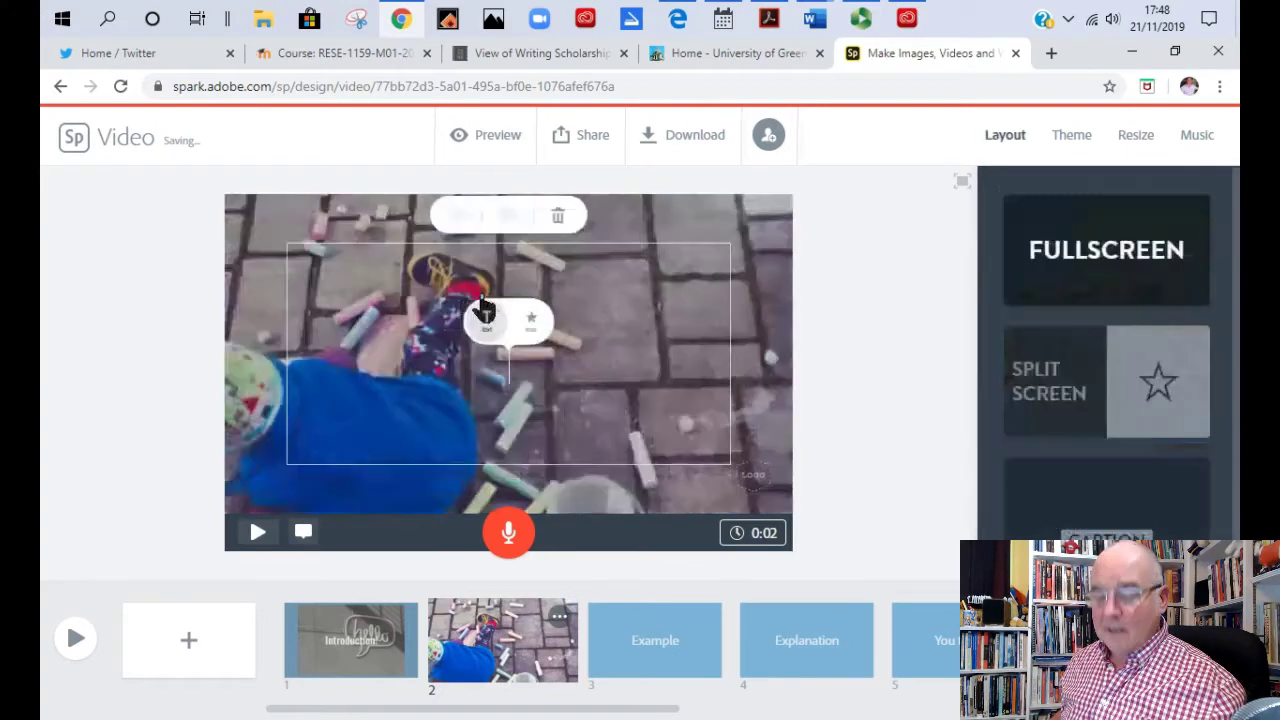
{"action": "type", "text": "Slide tw"}
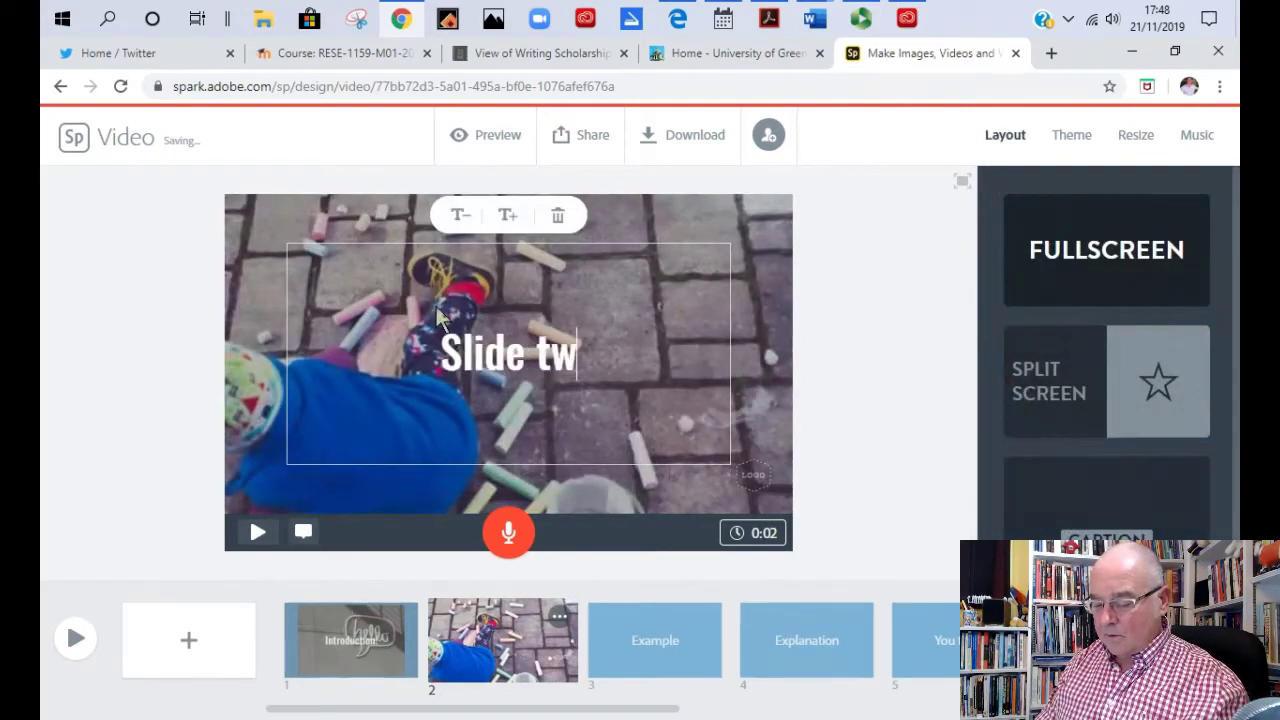
{"action": "type", "text": "o"}
{"action": "left_click", "coordinate": [840, 281]}
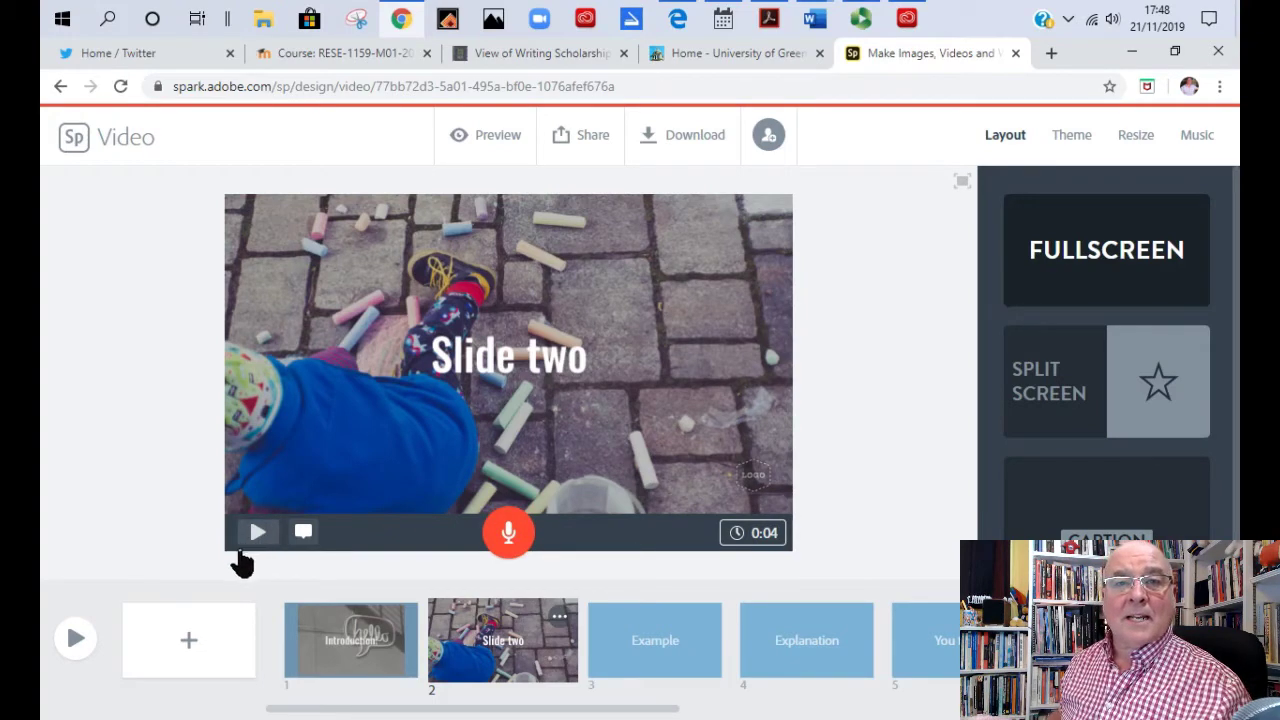
Play the new video's preview from the start, then close the player
{"action": "left_click", "coordinate": [77, 642]}
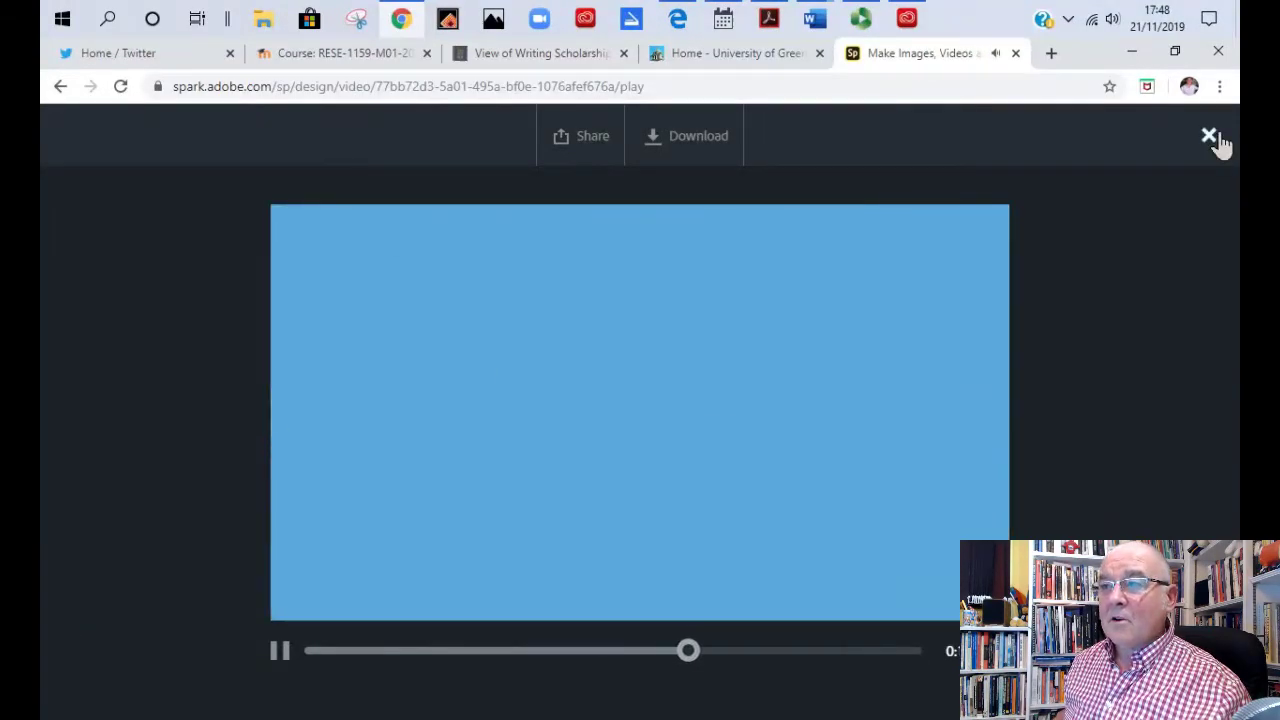
{"action": "left_click", "coordinate": [1209, 136]}
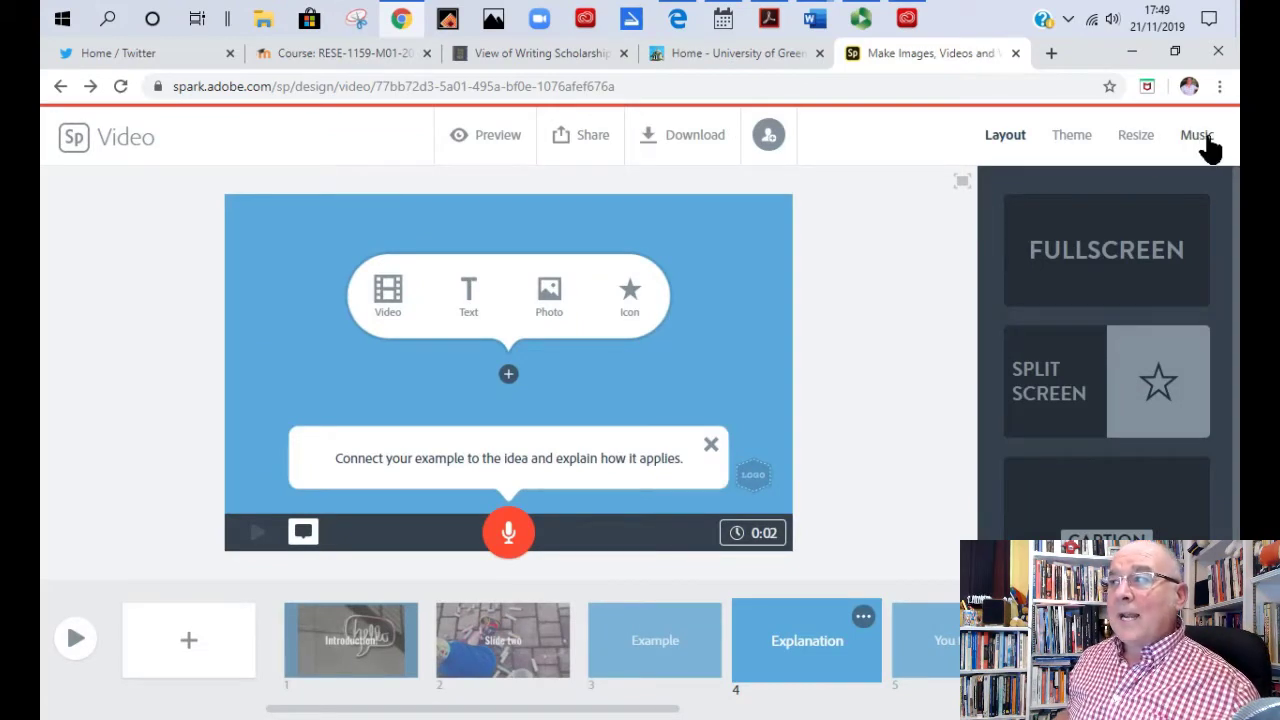
Turn the background music slightly quieter and pick Sunlit Valley as the video's track
{"action": "left_click", "coordinate": [1196, 136]}
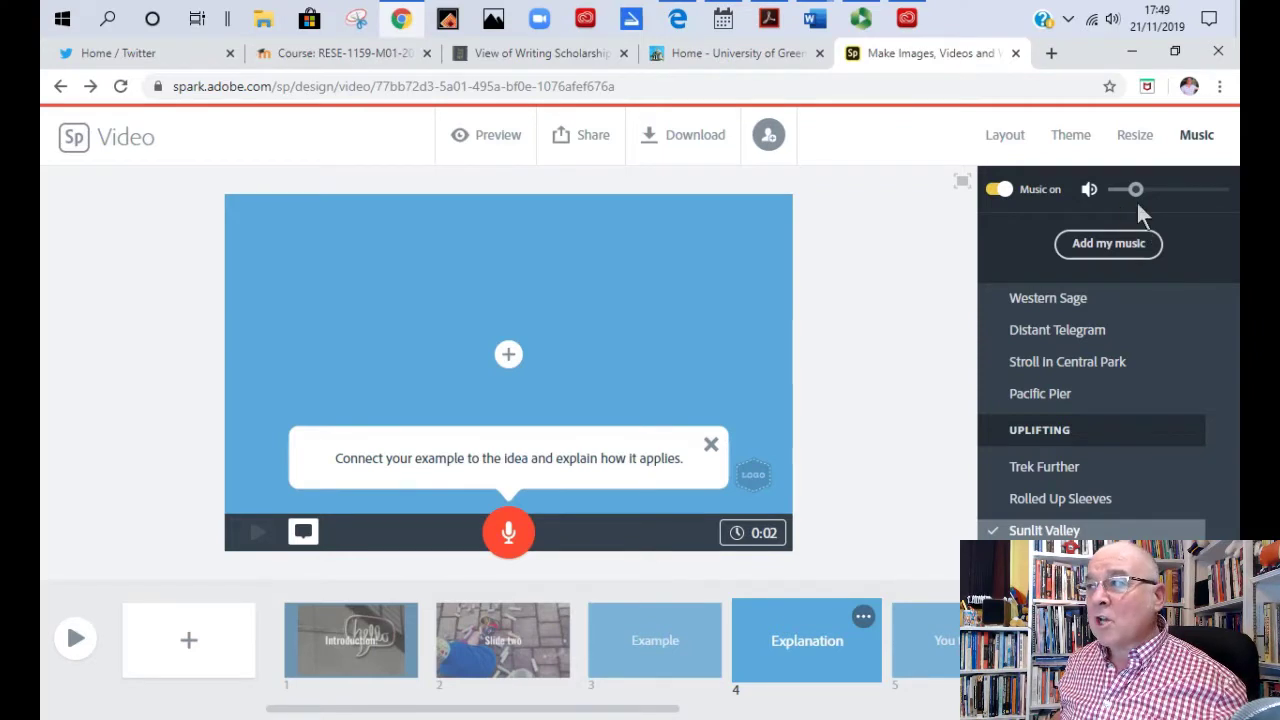
{"action": "left_click_drag", "start_coordinate": [1142, 199], "coordinate": [1135, 203]}
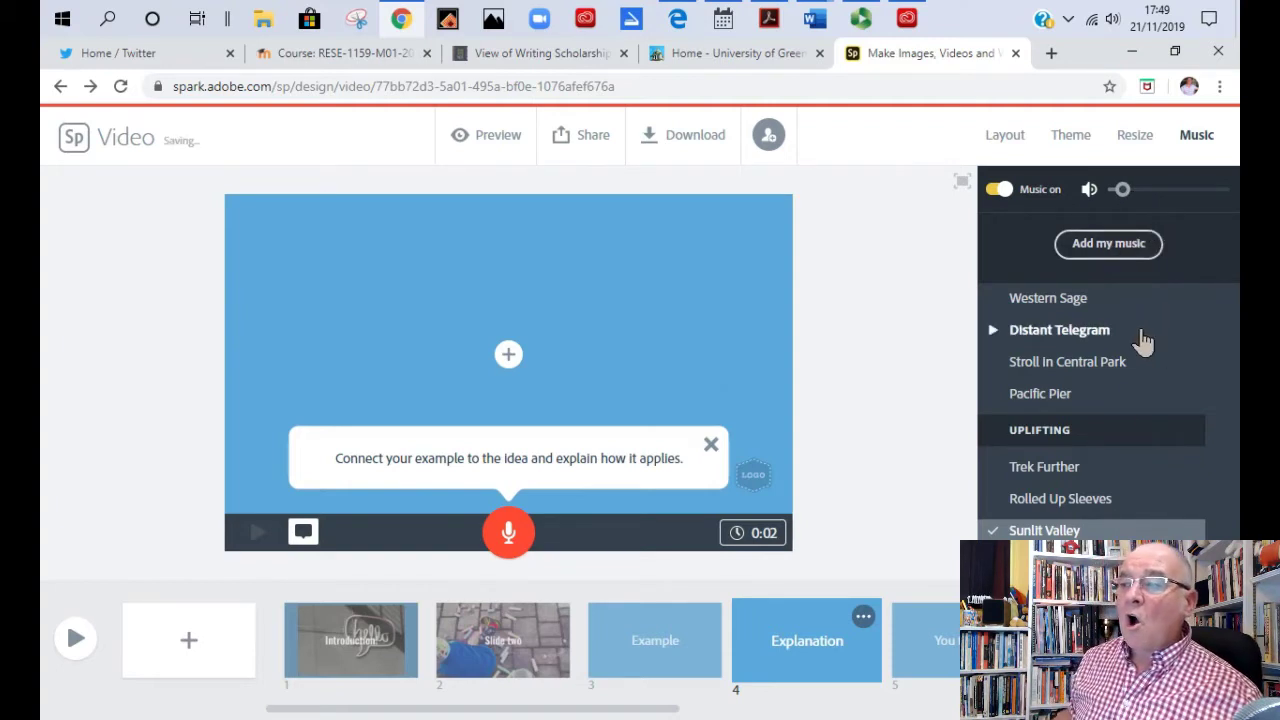
{"action": "left_click", "coordinate": [1045, 530]}
Preview the Relaxed tracks Places I've Been and Easy
{"action": "scroll", "coordinate": [1225, 467], "scroll_direction": "down", "scroll_amount": 10}
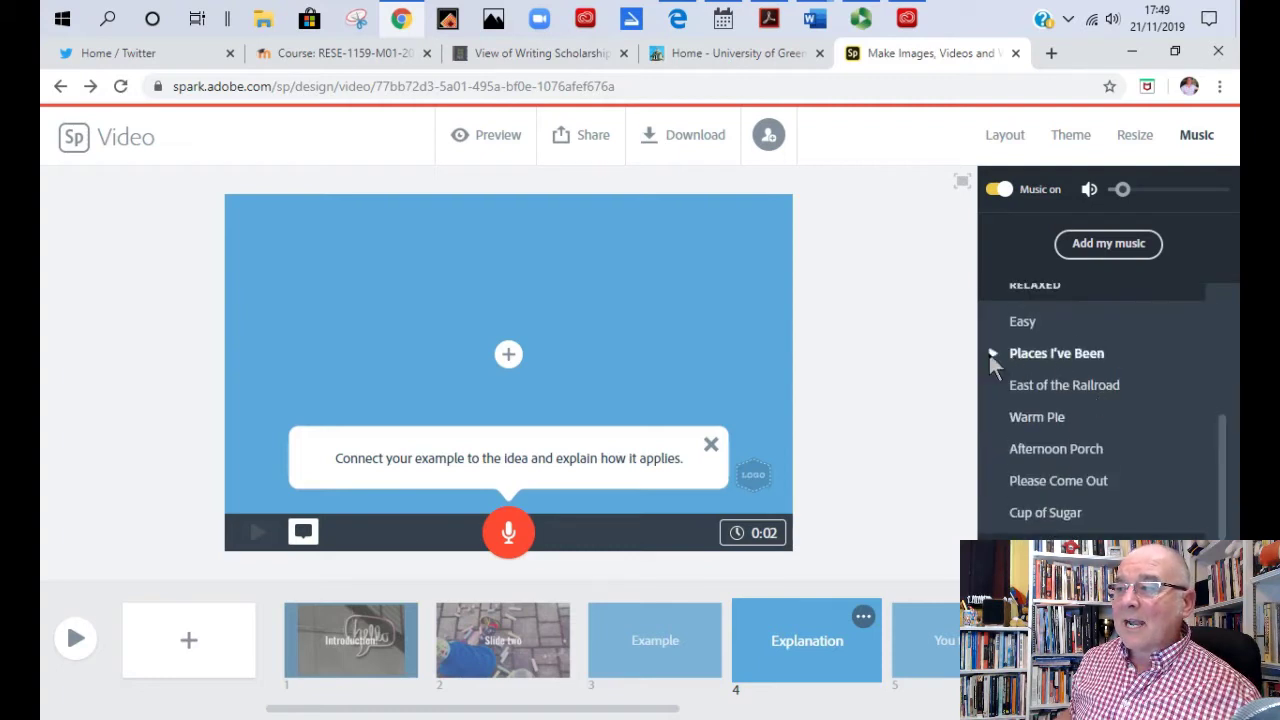
{"action": "left_click", "coordinate": [997, 356]}
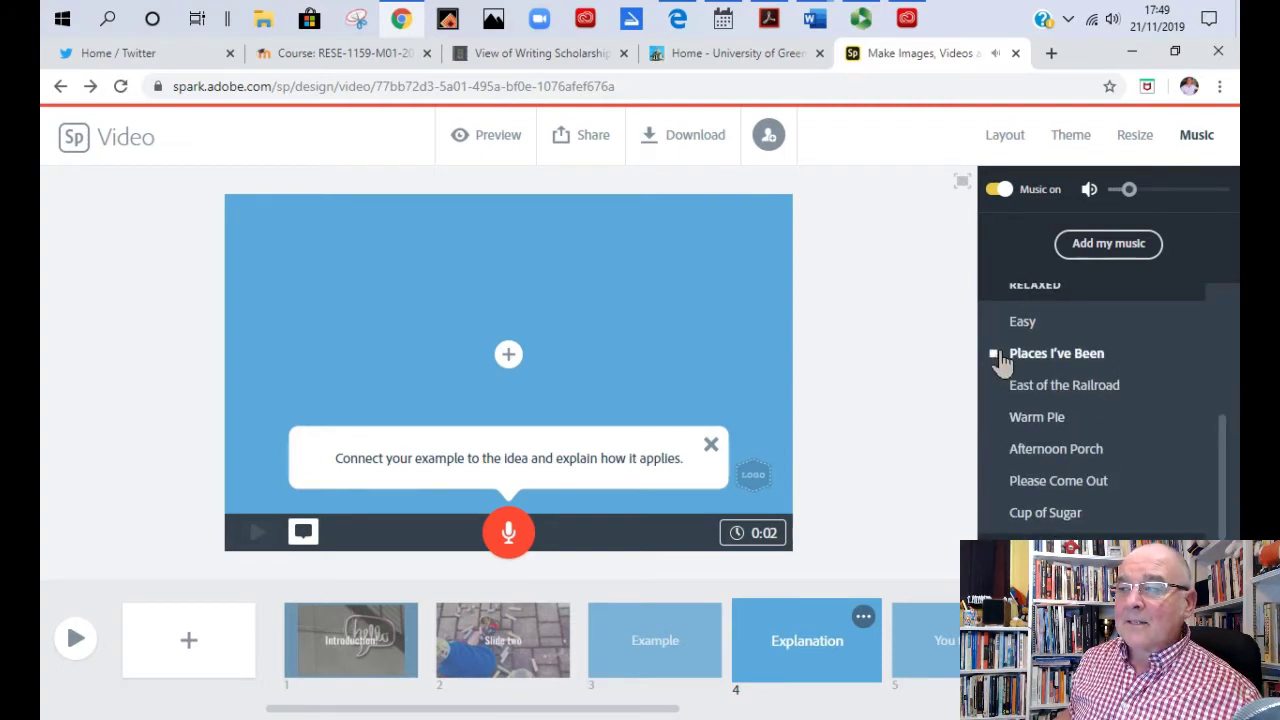
{"action": "key", "text": "XF86AudioLowerVolume"}
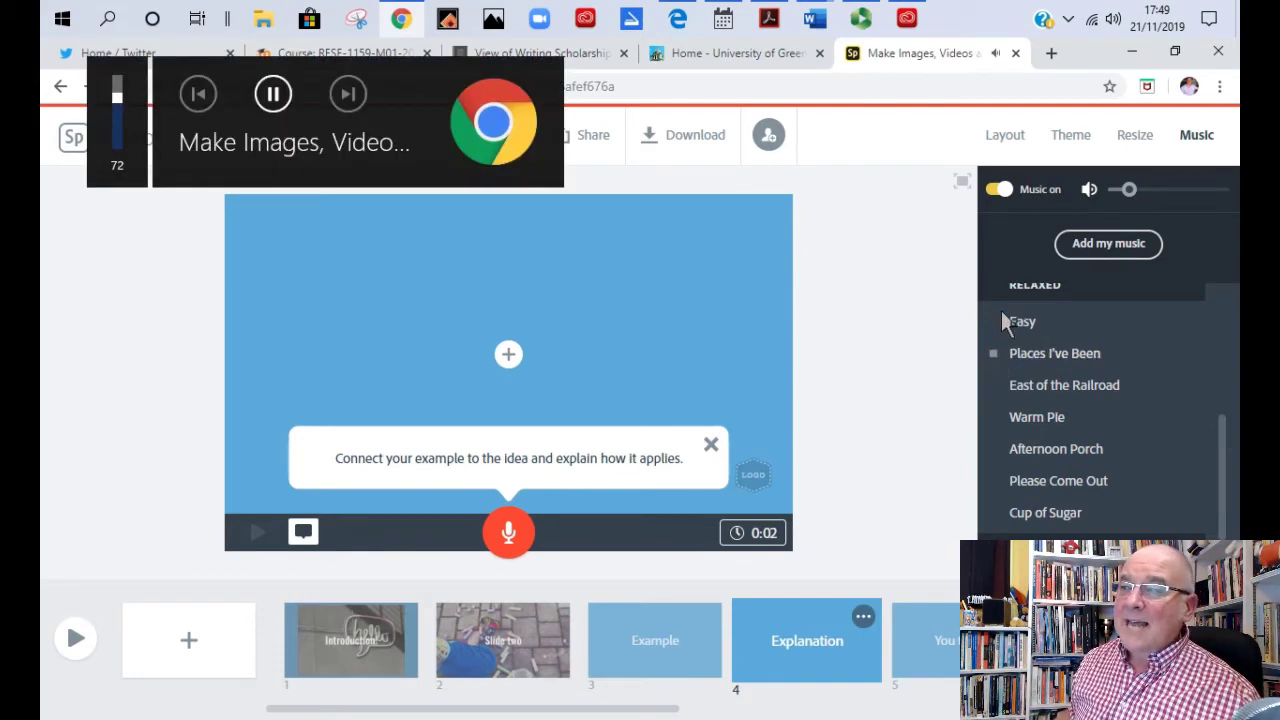
{"action": "left_click", "coordinate": [1001, 323]}
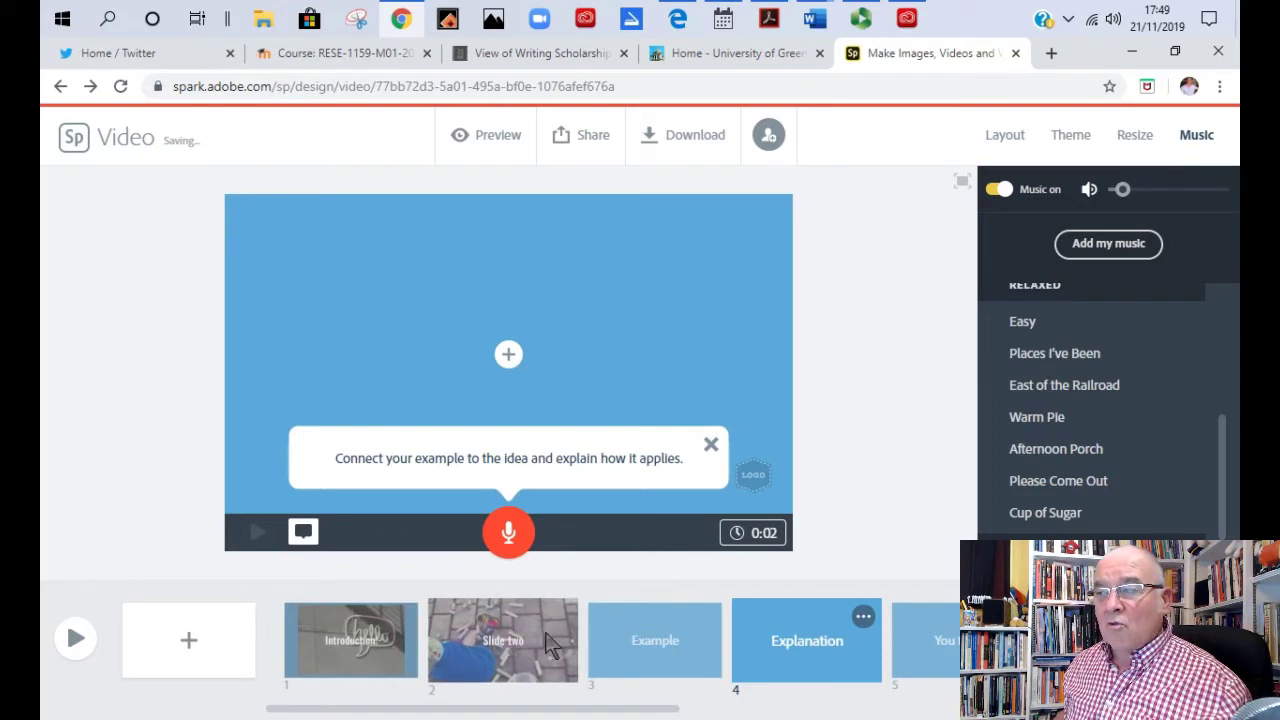
Switch the video to the Flair theme and choose its purple colour variant, dismissing the tips
{"action": "left_click", "coordinate": [1068, 138]}
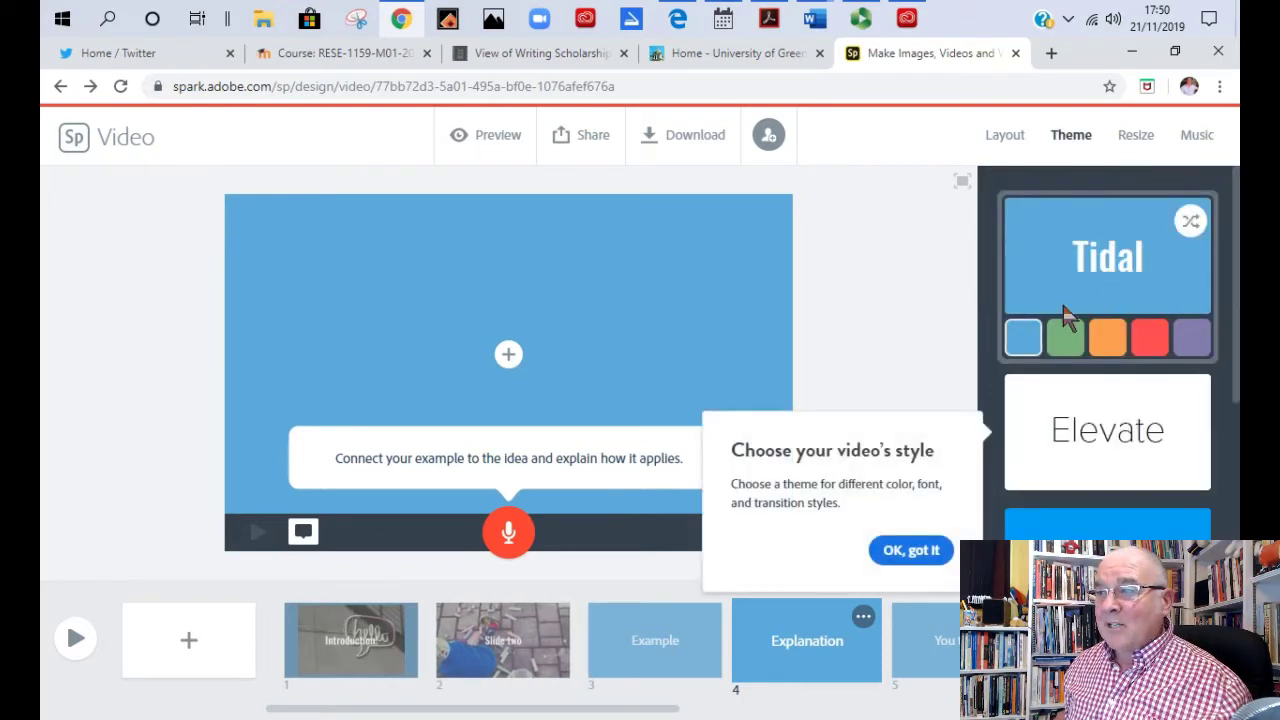
{"action": "left_click", "coordinate": [1148, 340]}
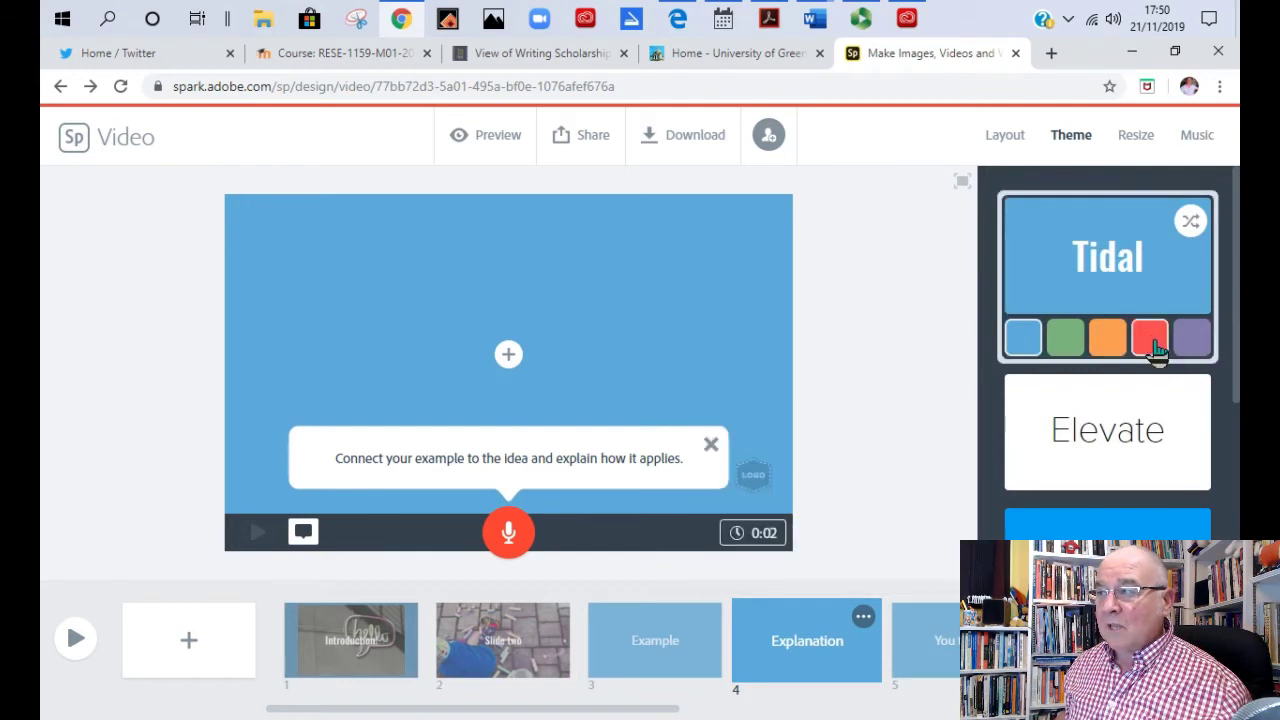
{"action": "scroll", "coordinate": [1112, 430], "scroll_direction": "down", "scroll_amount": 2}
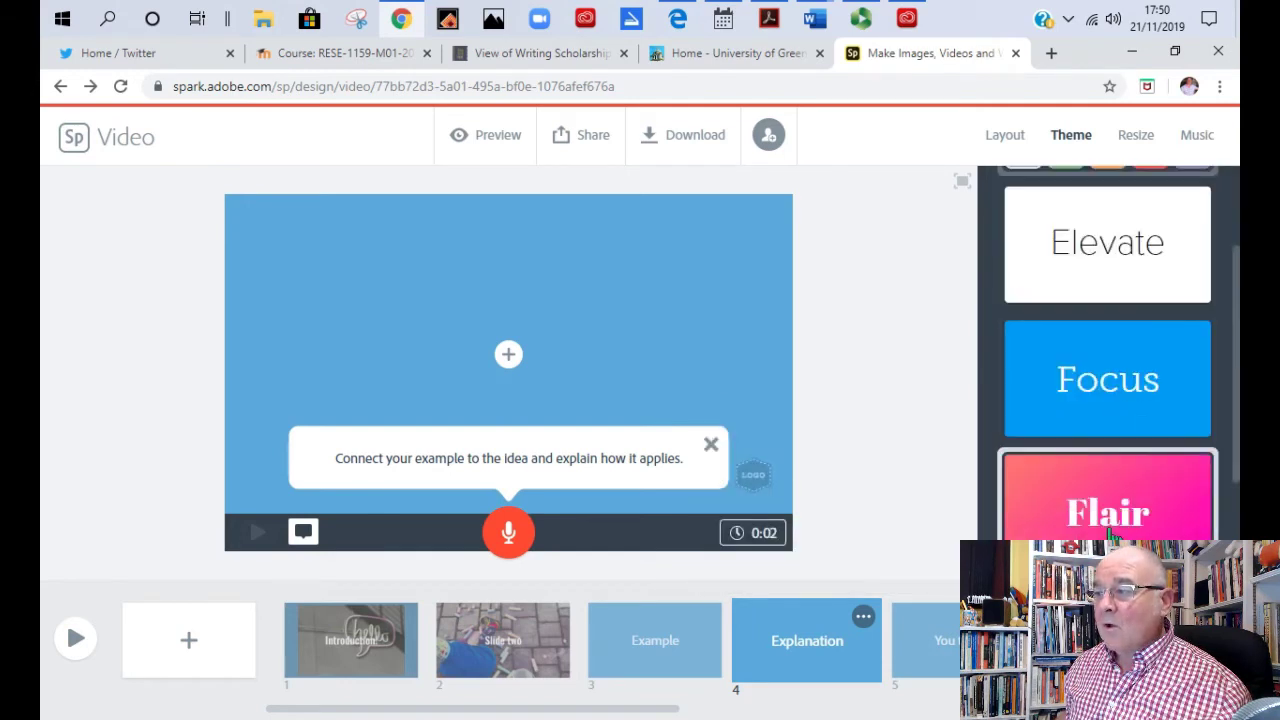
{"action": "left_click", "coordinate": [1100, 525]}
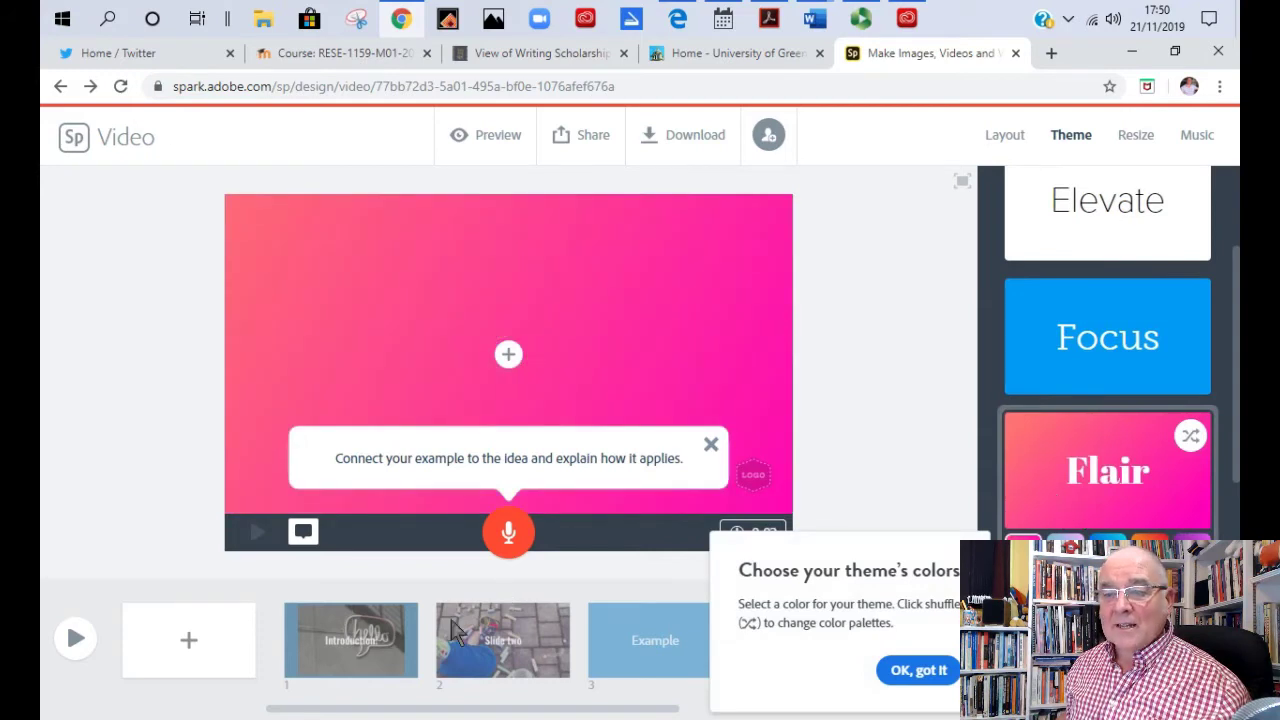
{"action": "left_click", "coordinate": [388, 625]}
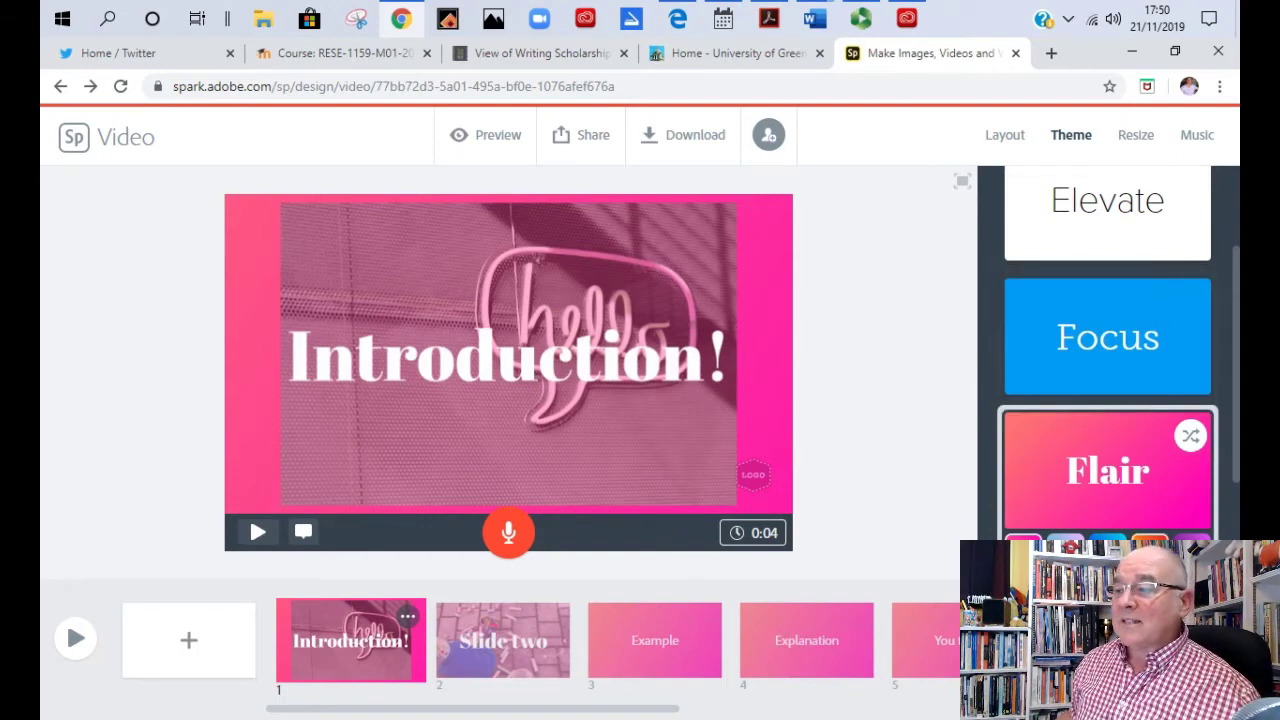
{"action": "left_click", "coordinate": [1190, 545]}
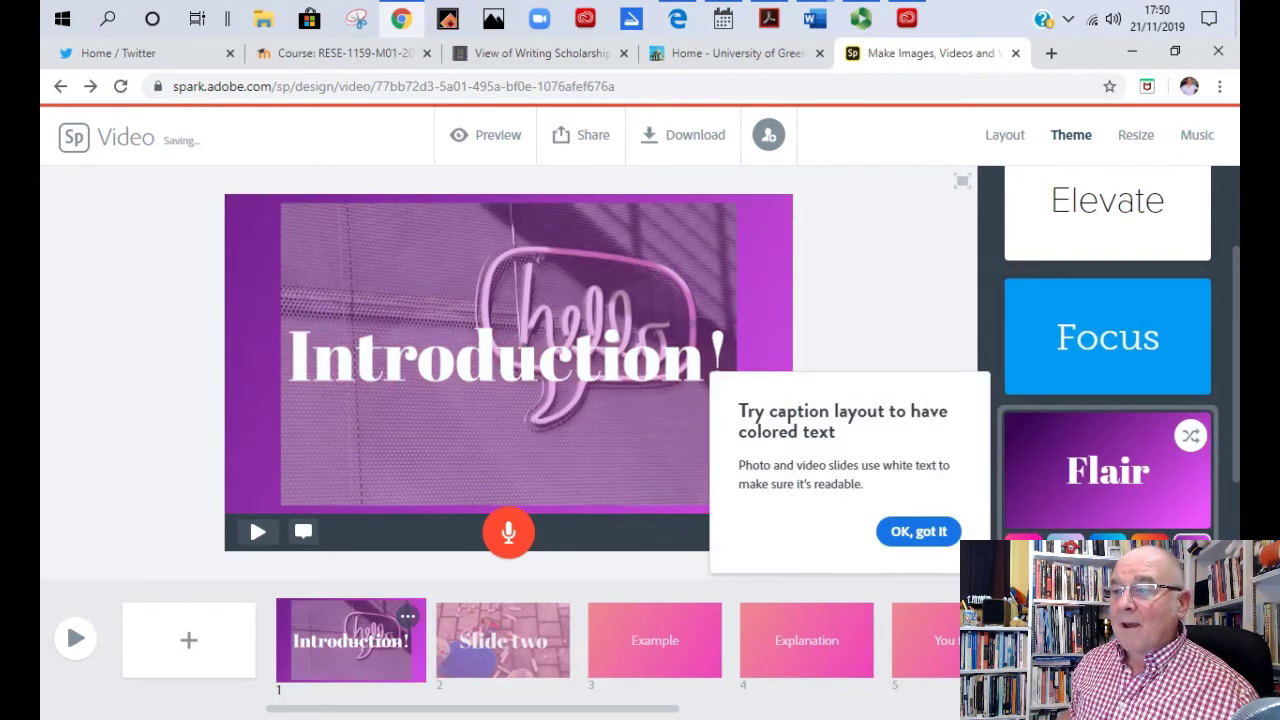
{"action": "left_click", "coordinate": [918, 533]}
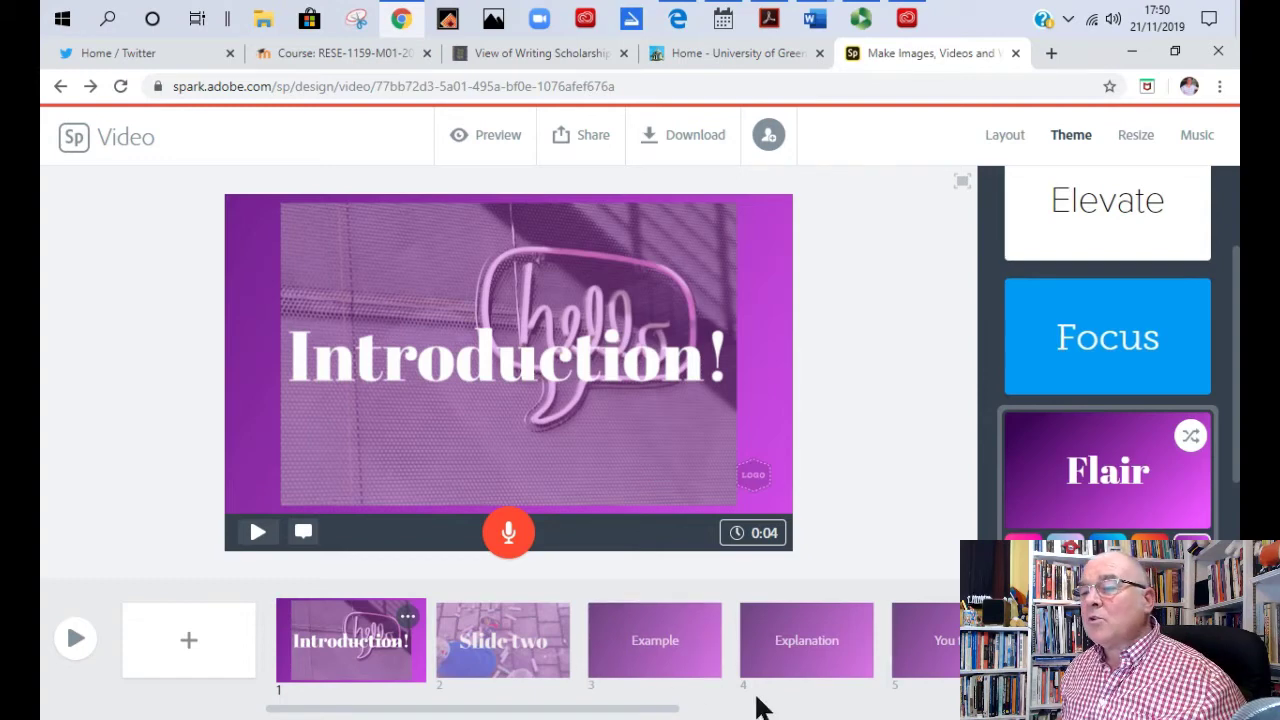
Check the Explanation and Credits slides, then play the video preview and pause it partway
{"action": "left_click", "coordinate": [852, 632]}
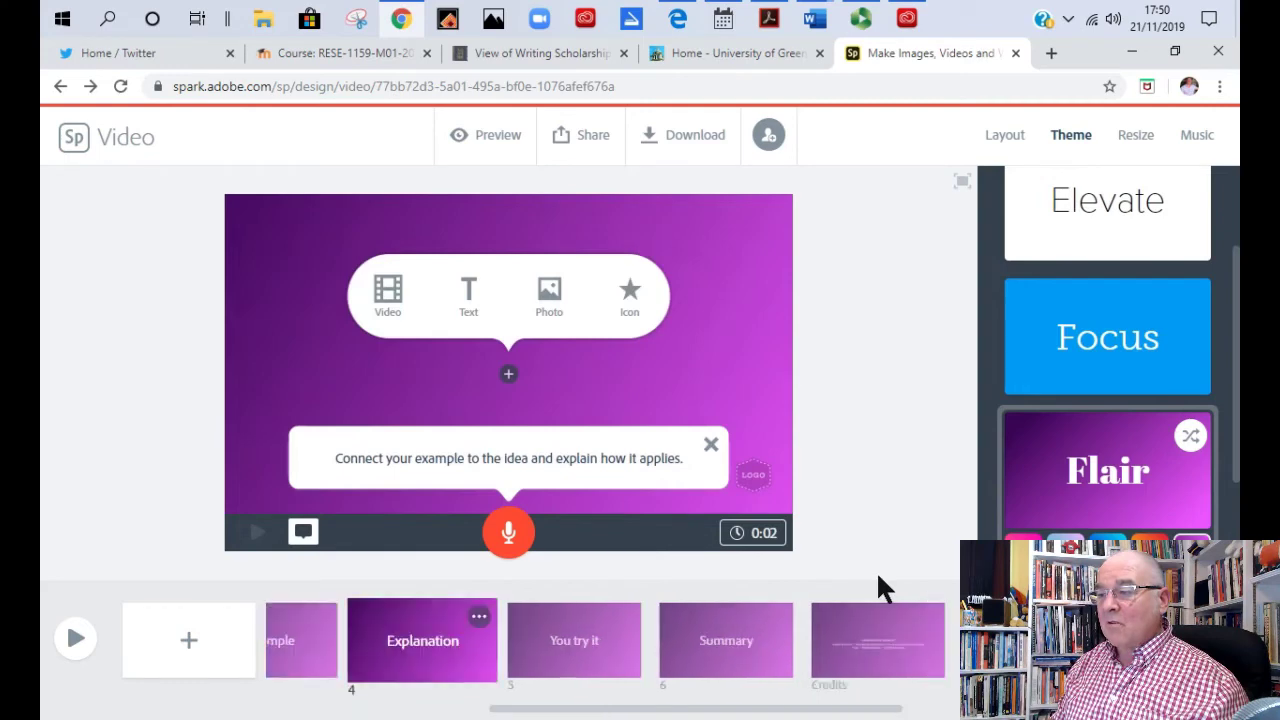
{"action": "left_click", "coordinate": [757, 648]}
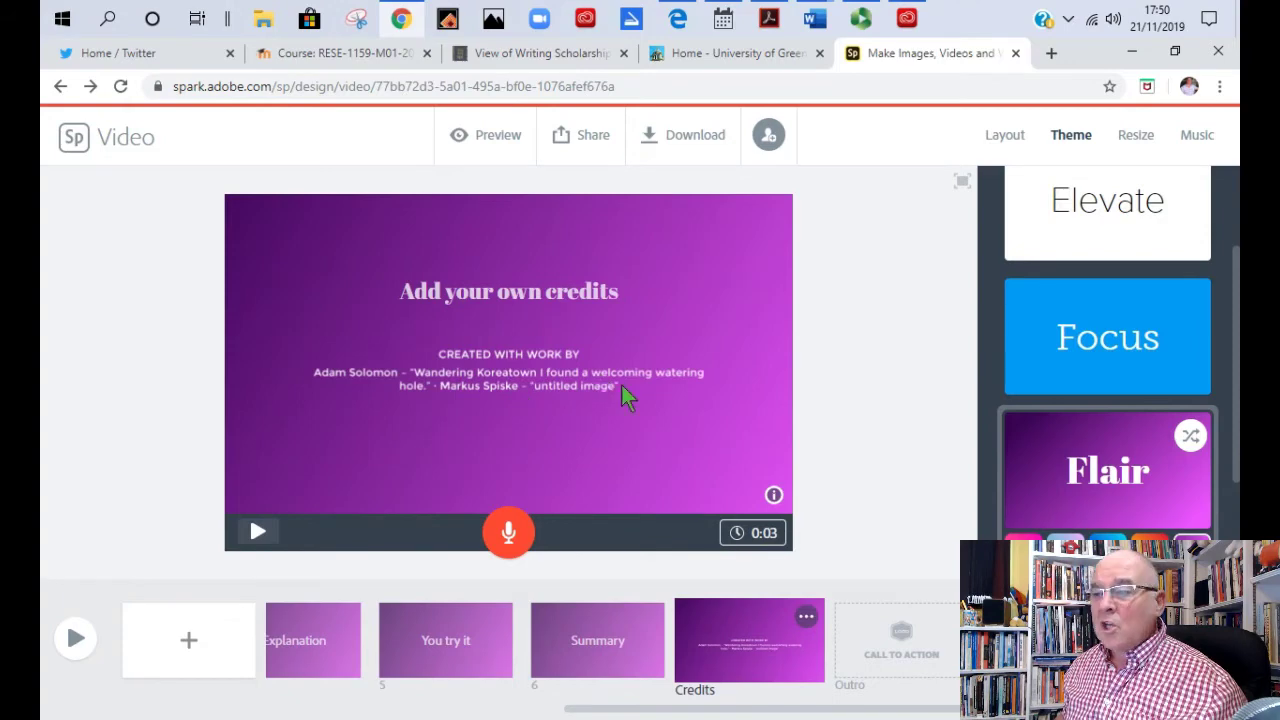
{"action": "left_click", "coordinate": [808, 620]}
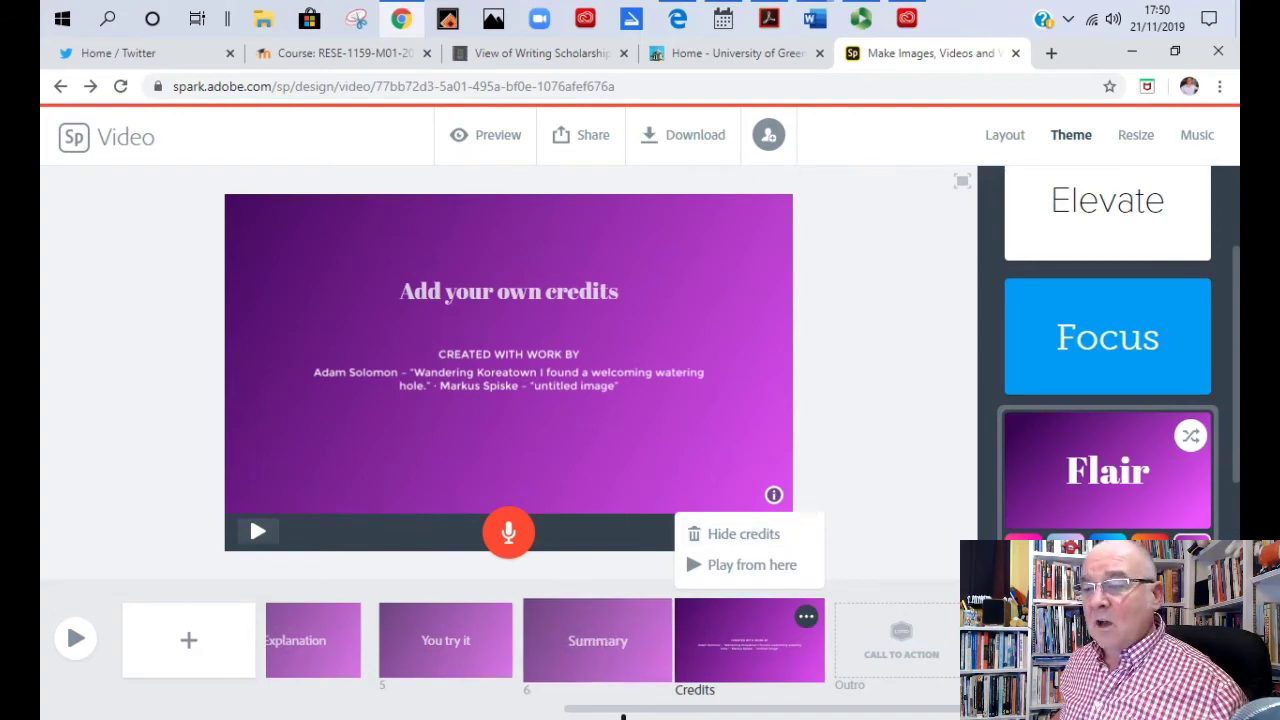
{"action": "left_click", "coordinate": [76, 638]}
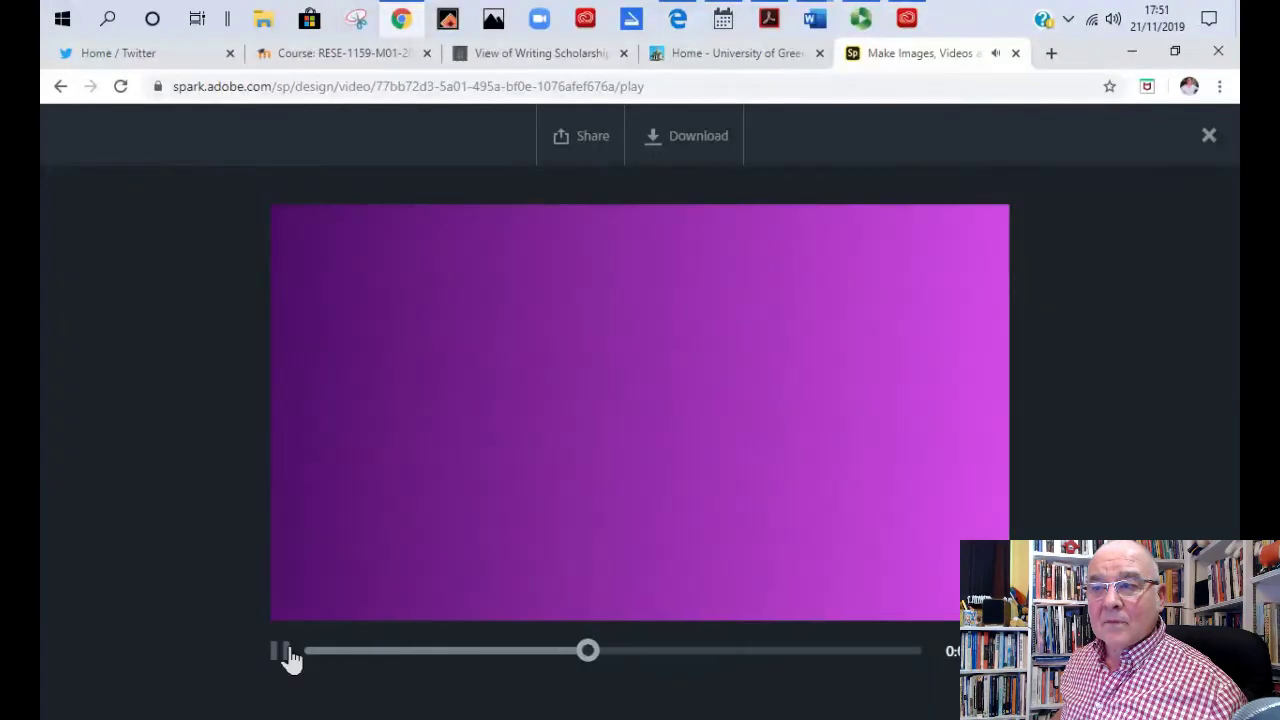
{"action": "left_click", "coordinate": [288, 656]}
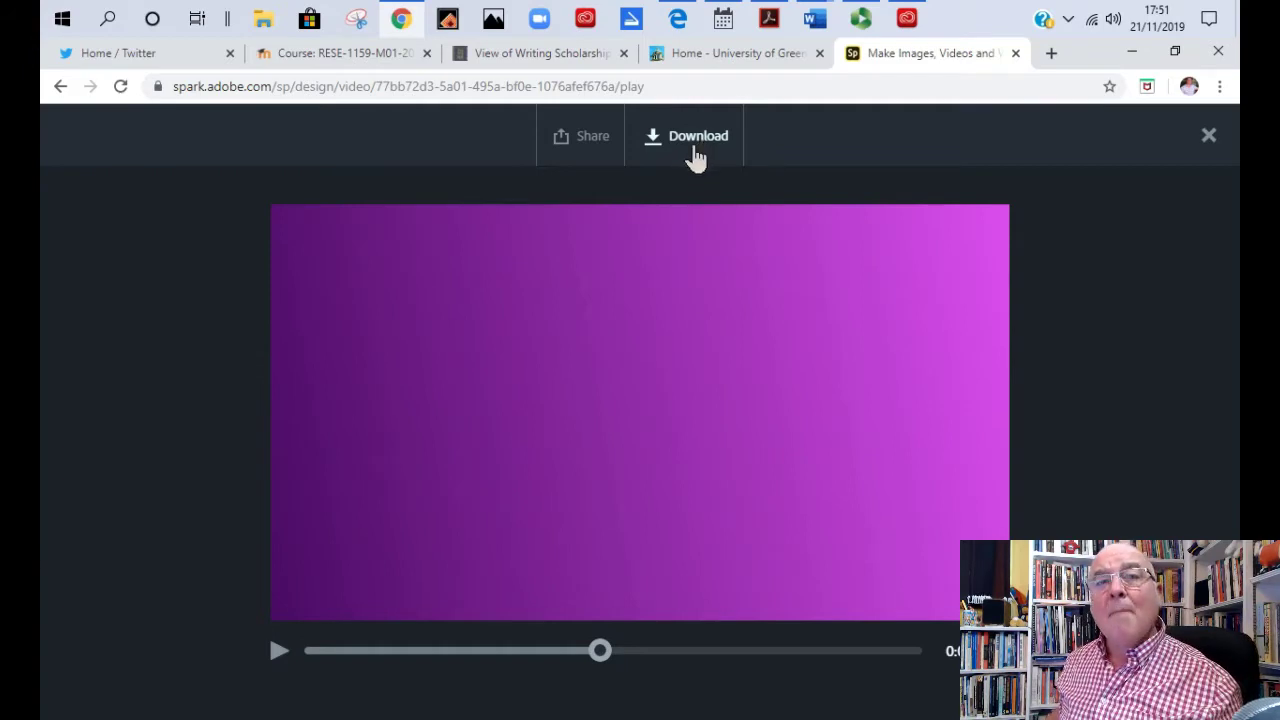
Back in the editor, browse the Layout, Theme, Resize and Music options, ending on Bringing Change
{"action": "left_click", "coordinate": [1211, 138]}
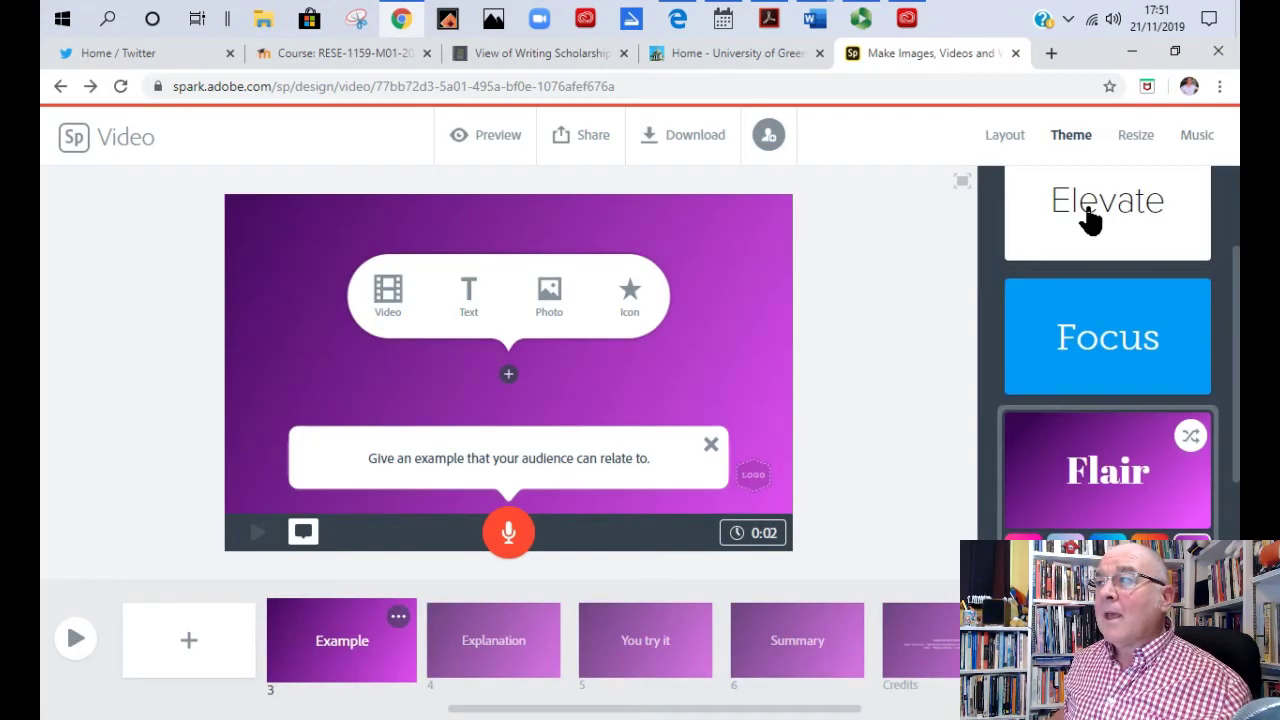
{"action": "left_click", "coordinate": [1012, 140]}
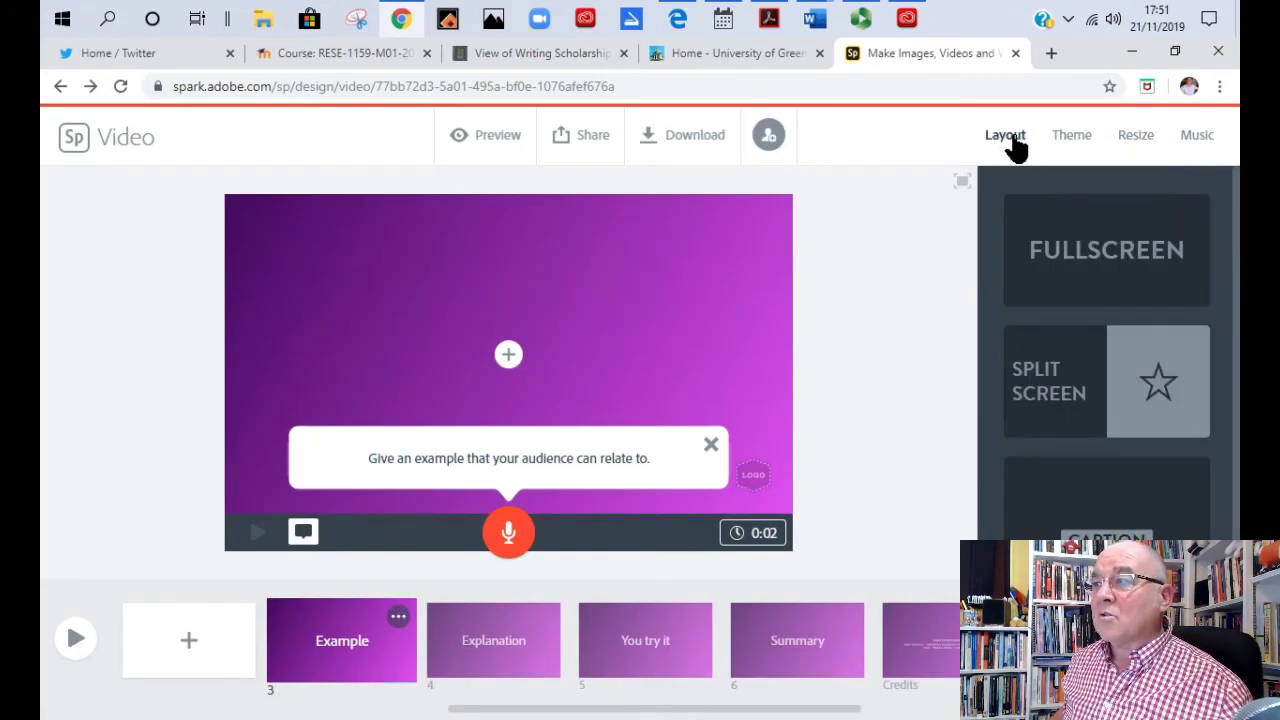
{"action": "left_click", "coordinate": [1098, 148]}
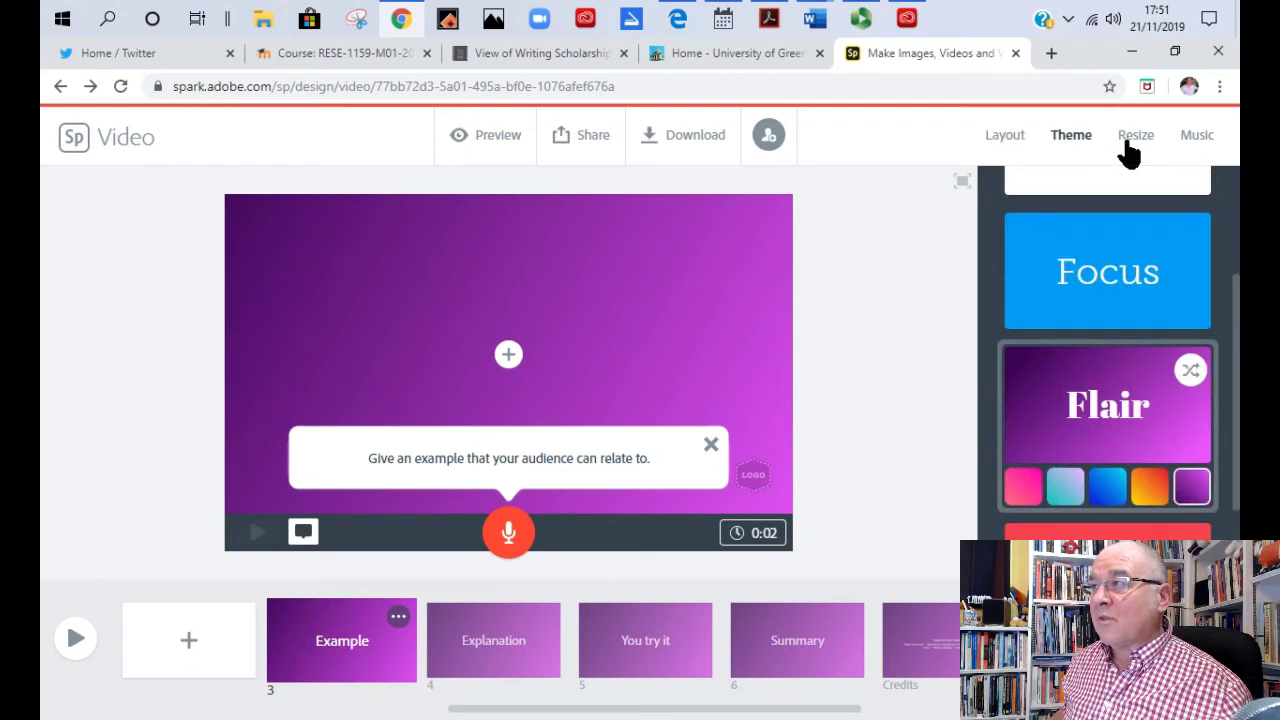
{"action": "left_click", "coordinate": [1145, 148]}
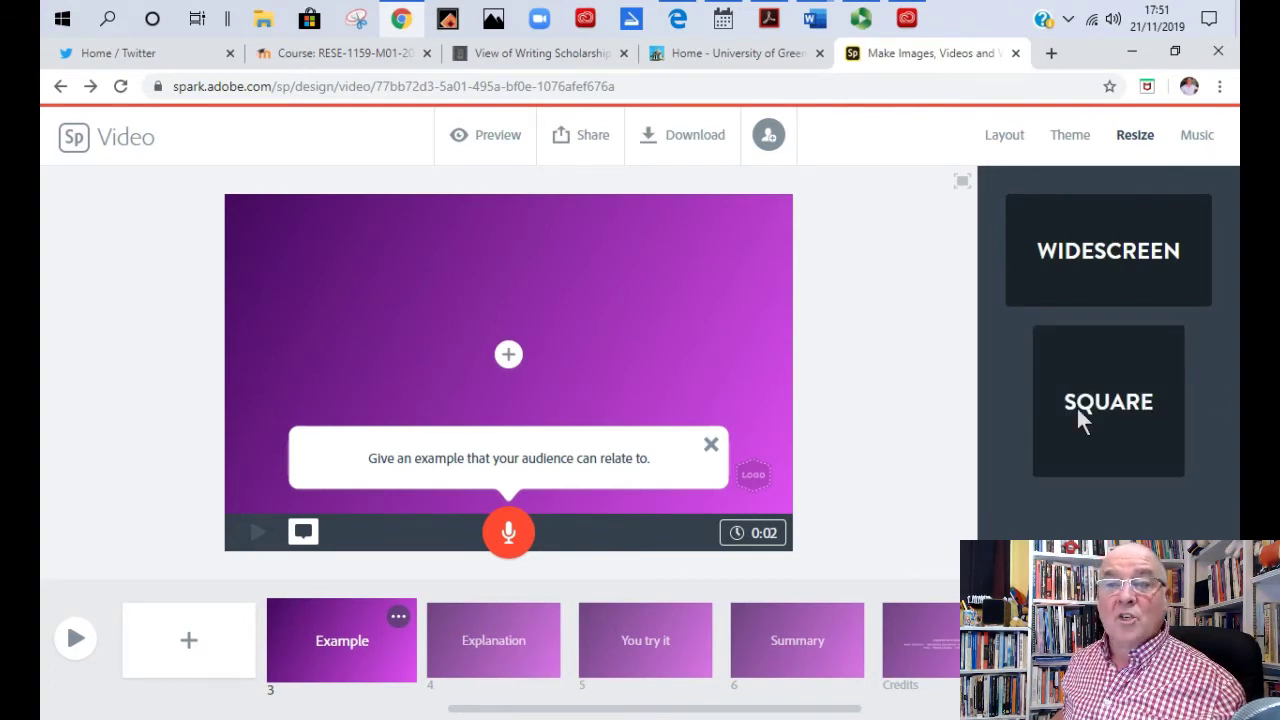
{"action": "left_click", "coordinate": [1203, 138]}
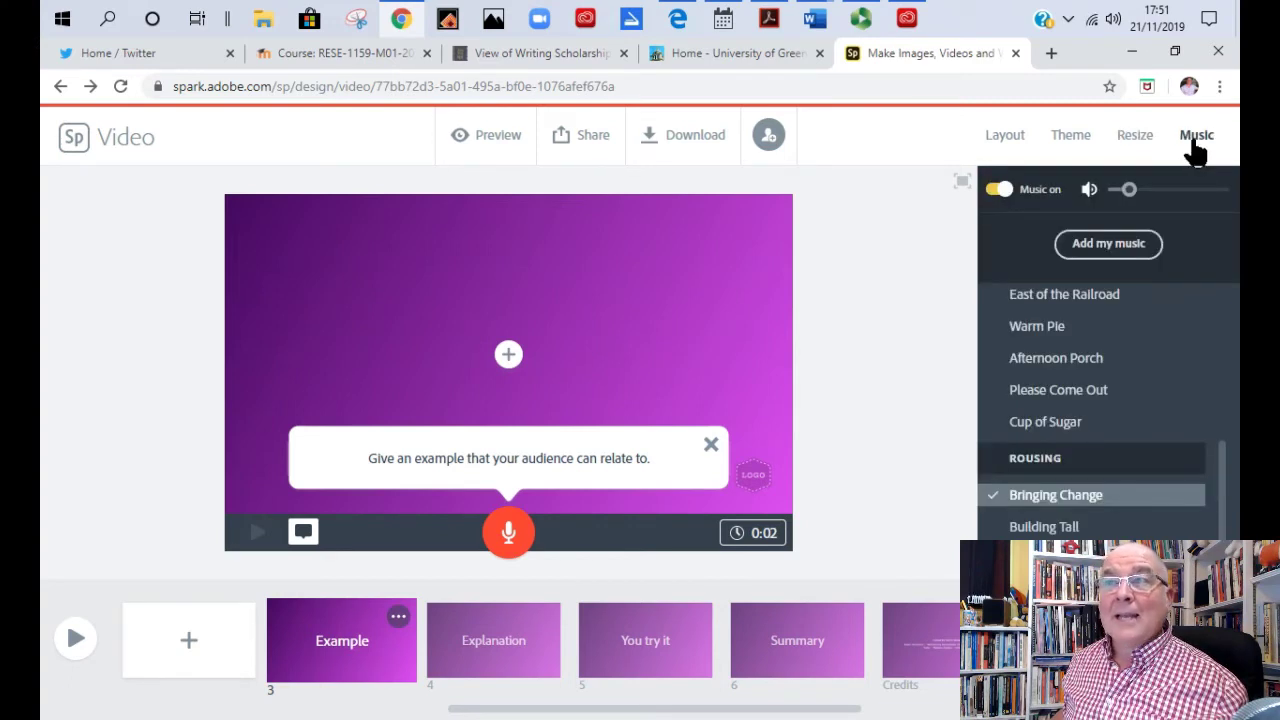
Publish the Health Promotion video, create its shareable link and copy it to the clipboard
{"action": "left_click", "coordinate": [590, 140]}
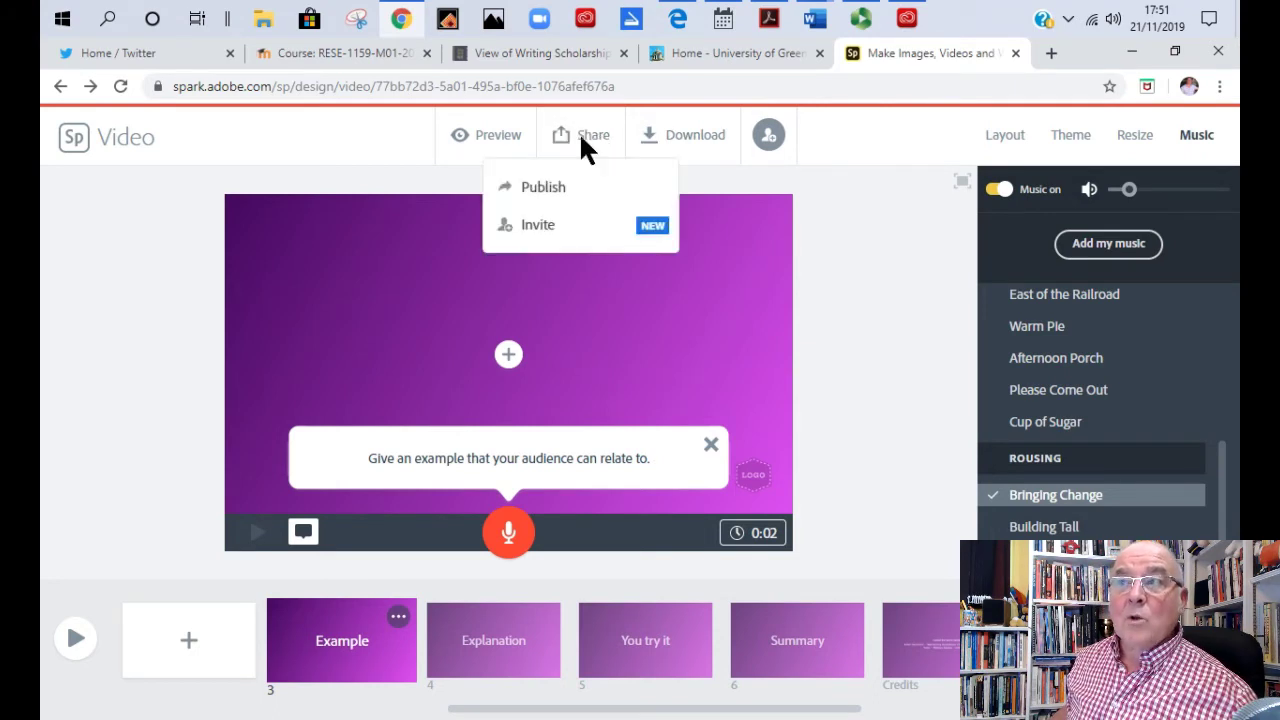
{"action": "left_click", "coordinate": [545, 189]}
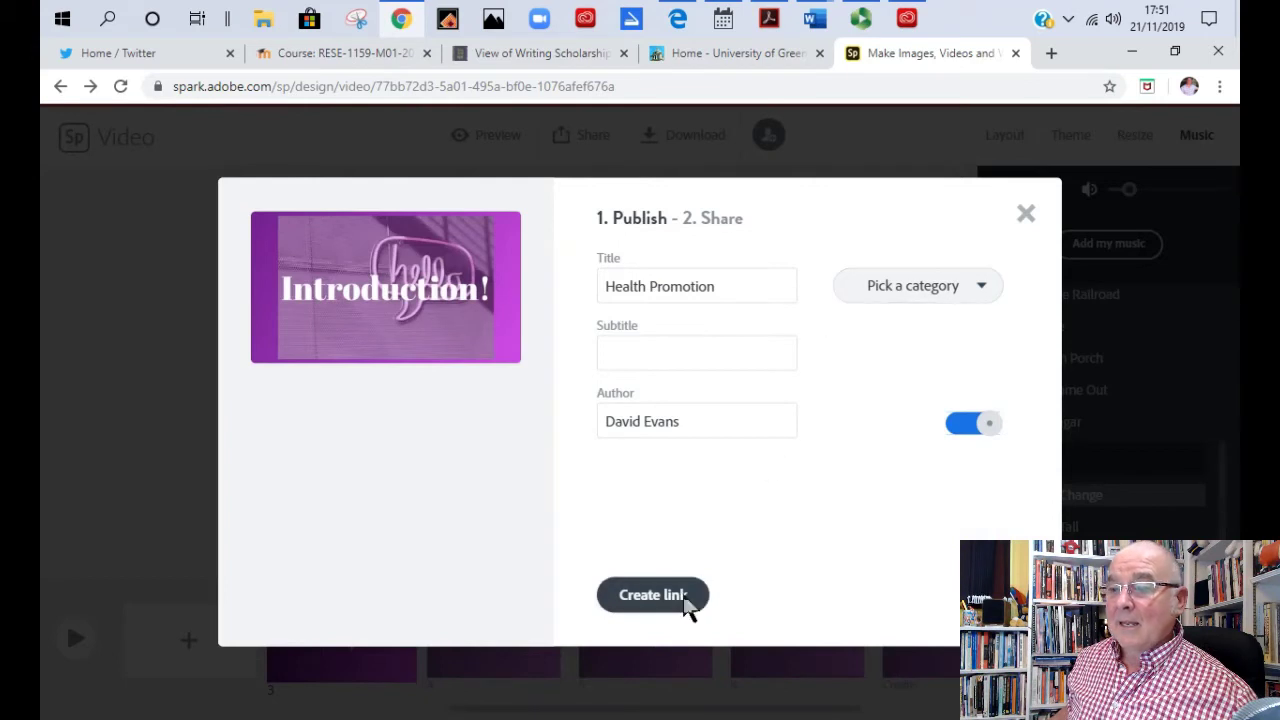
{"action": "left_click", "coordinate": [685, 600]}
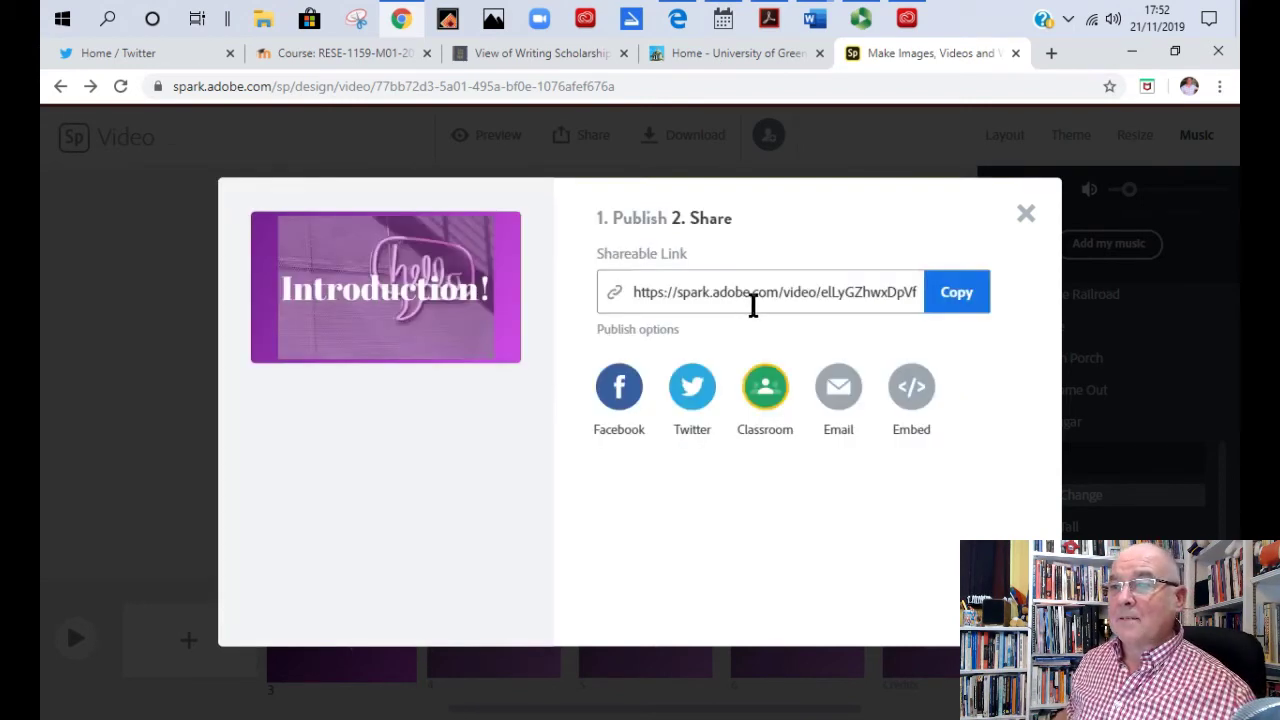
{"action": "left_click", "coordinate": [751, 300]}
{"action": "left_click", "coordinate": [965, 300]}
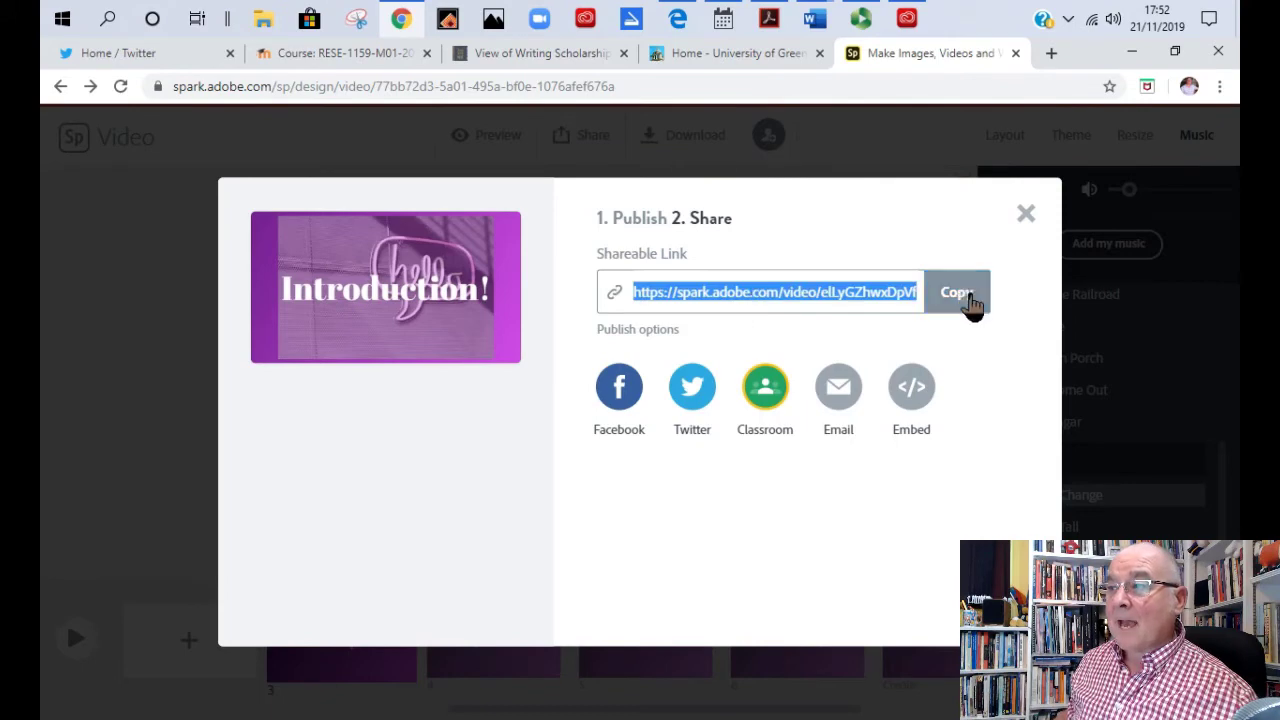
{"action": "left_click", "coordinate": [1027, 215]}
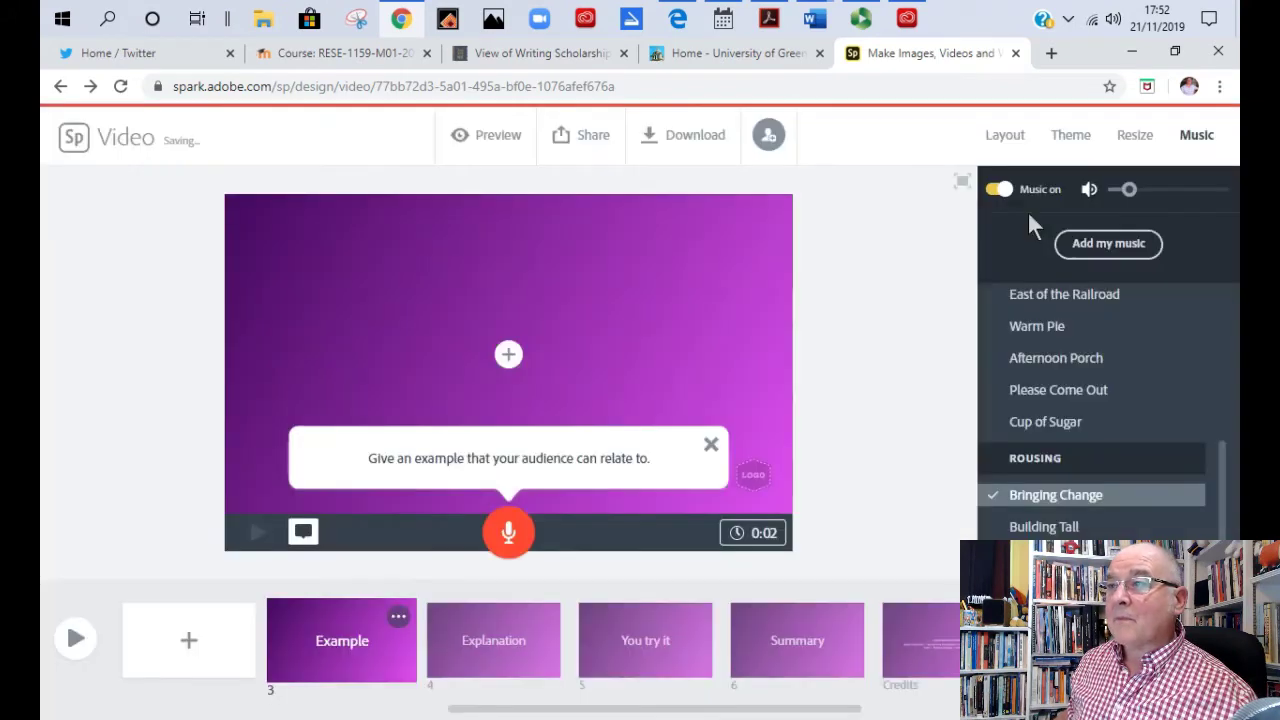
Go back to the projects page and open the Tester page for editing
{"action": "left_click", "coordinate": [75, 138]}
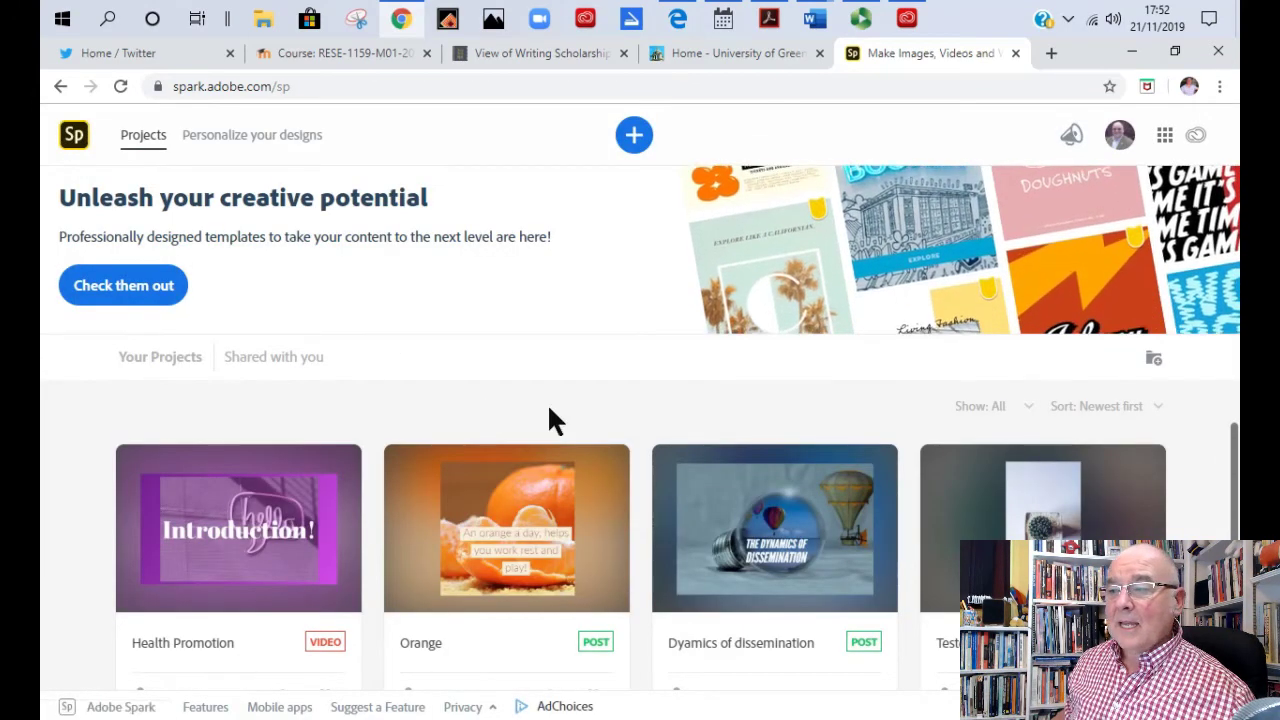
{"action": "mouse_move", "coordinate": [1045, 510]}
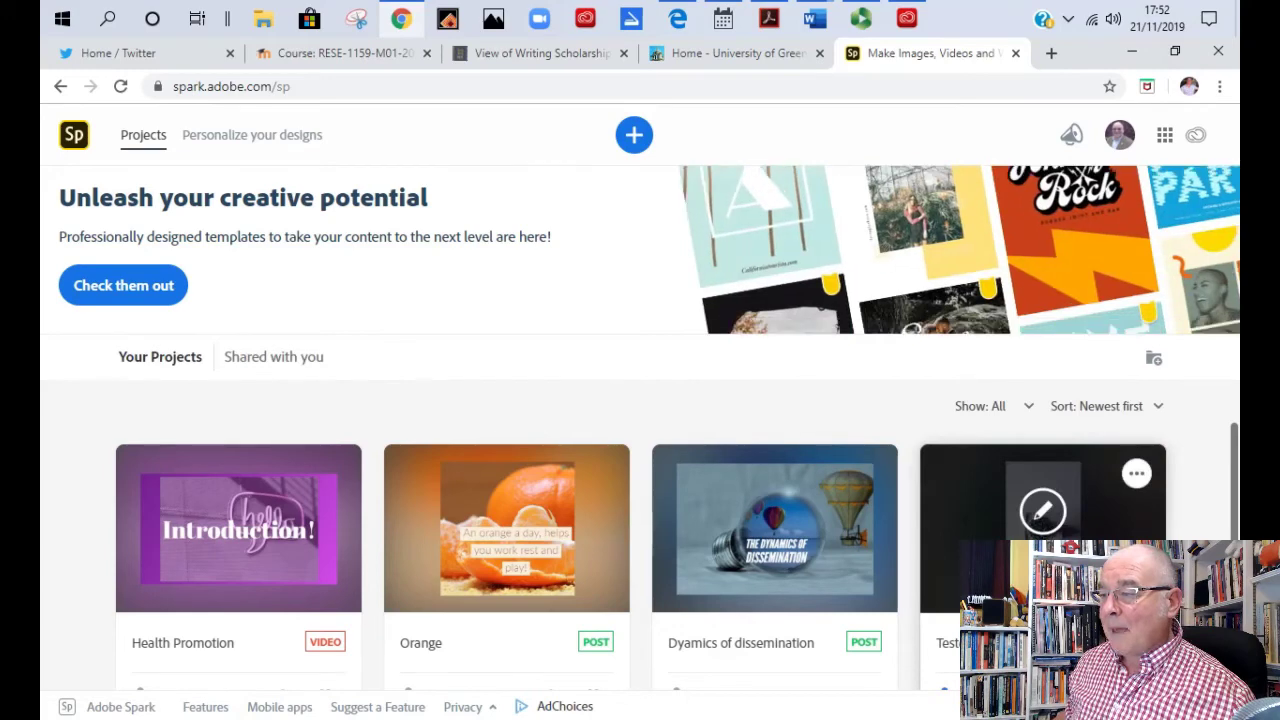
{"action": "left_click", "coordinate": [1042, 511]}
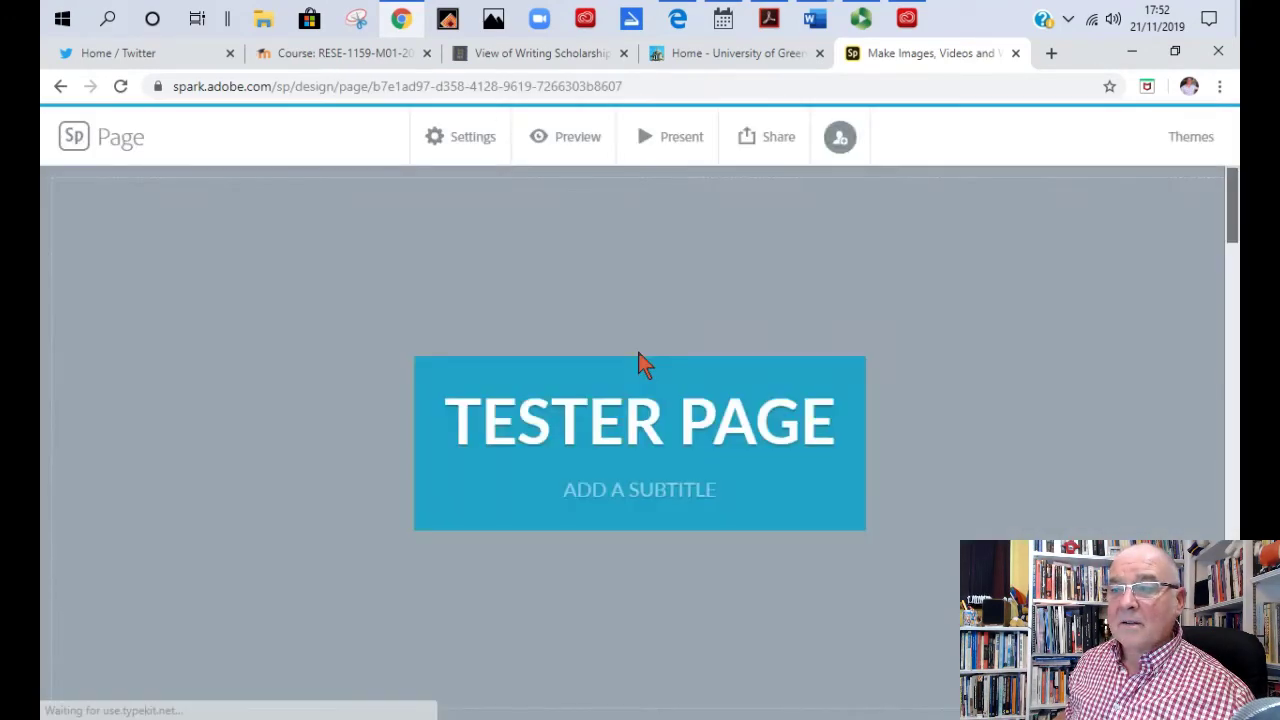
Add a Video block under the bullet list, paste the copied video link, and save
{"action": "scroll", "coordinate": [783, 383], "scroll_direction": "down", "scroll_amount": 10}
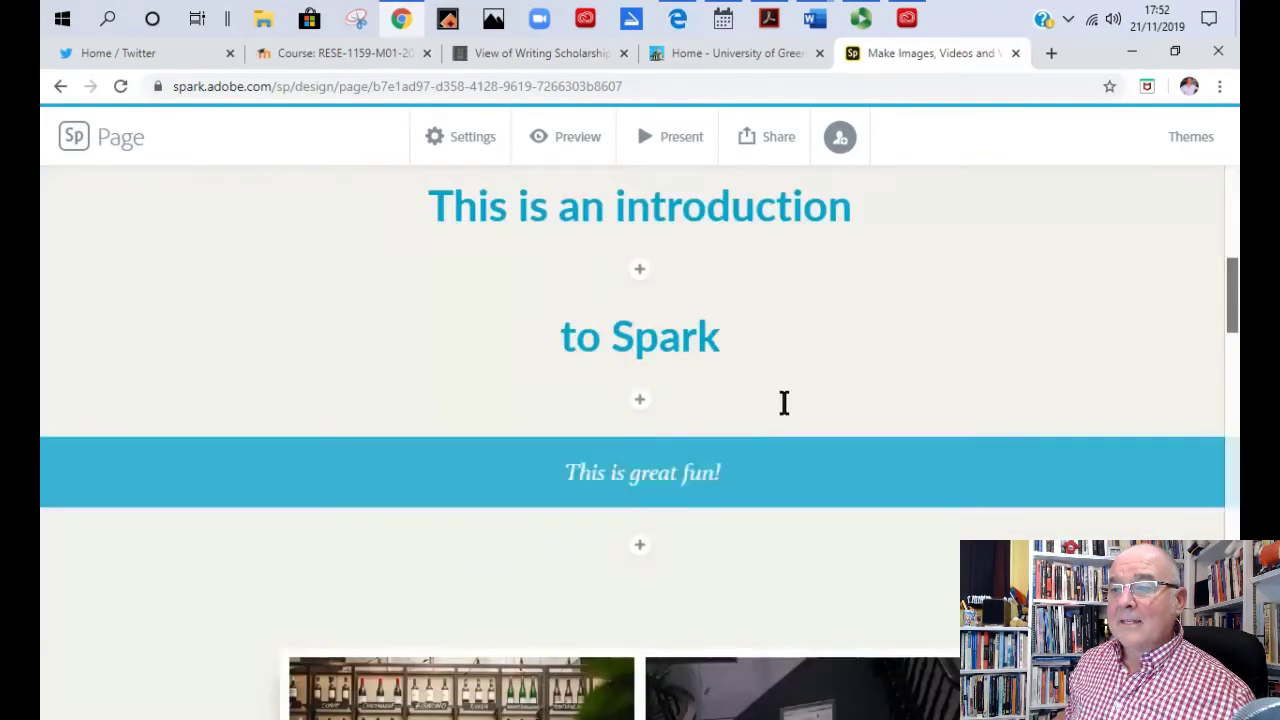
{"action": "scroll", "coordinate": [775, 400], "scroll_direction": "down", "scroll_amount": 10}
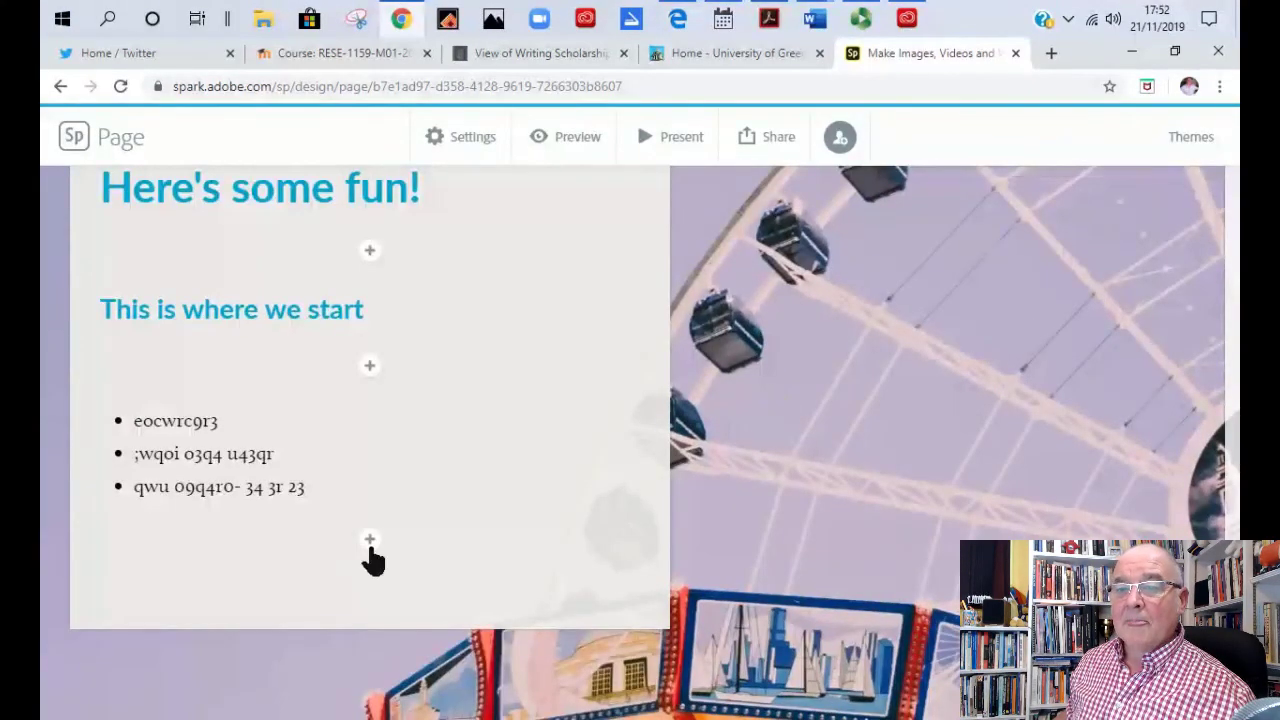
{"action": "left_click", "coordinate": [371, 543]}
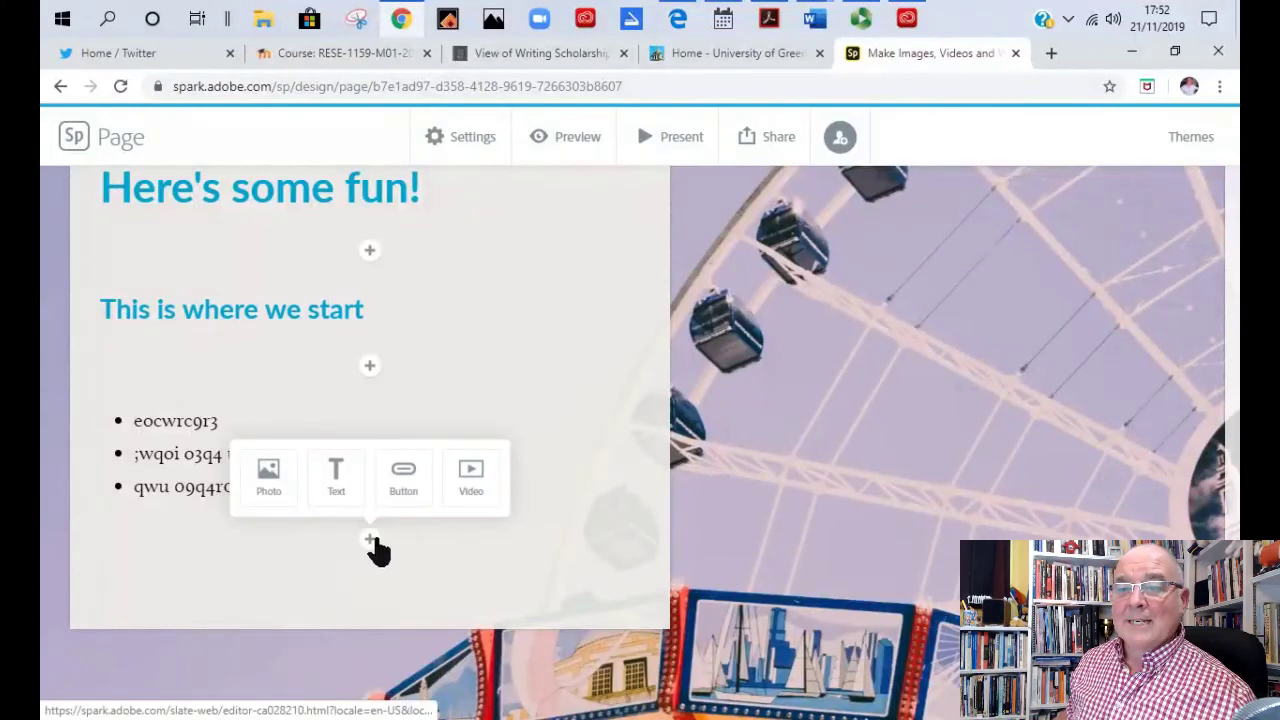
{"action": "left_click", "coordinate": [487, 478]}
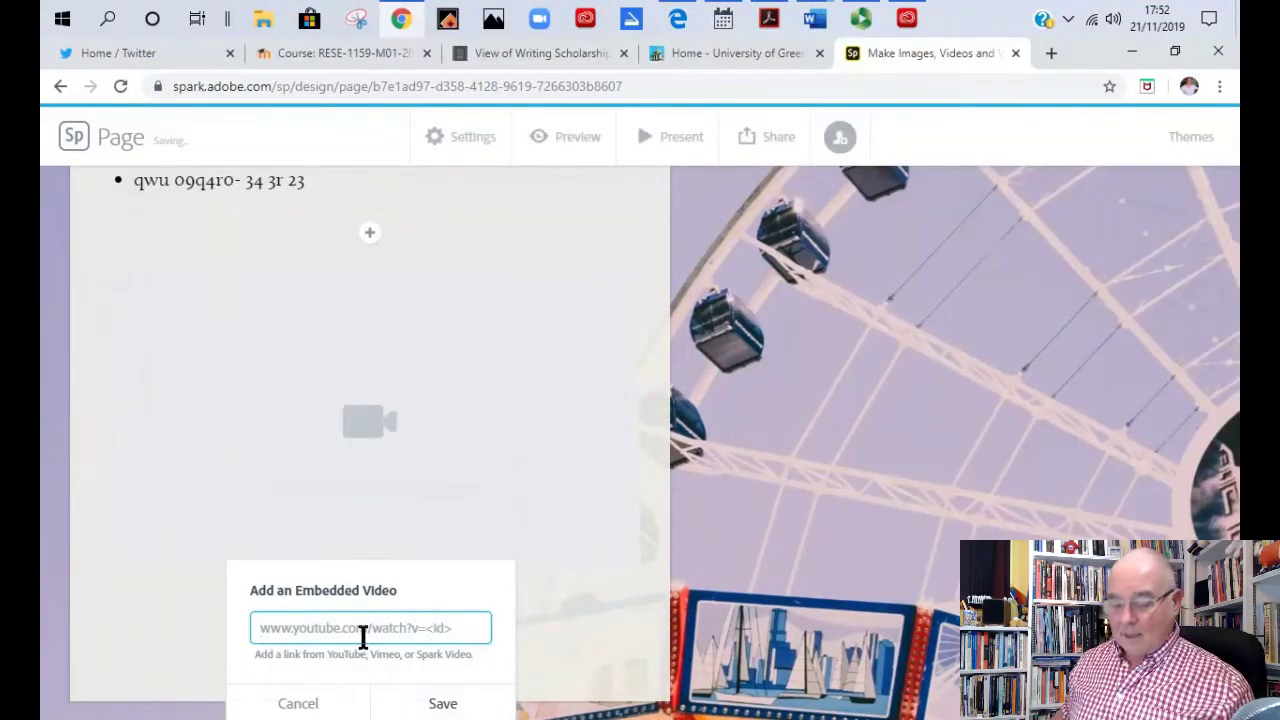
{"action": "key", "text": "ctrl+v"}
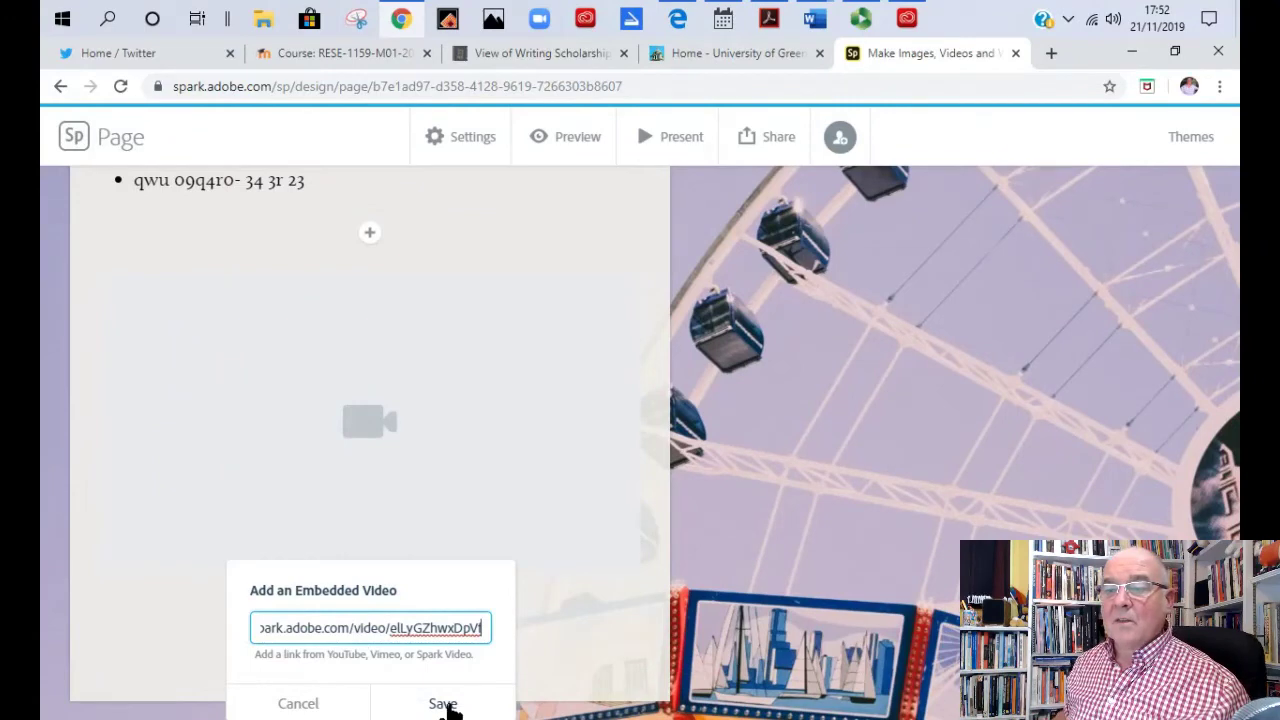
{"action": "left_click", "coordinate": [443, 704]}
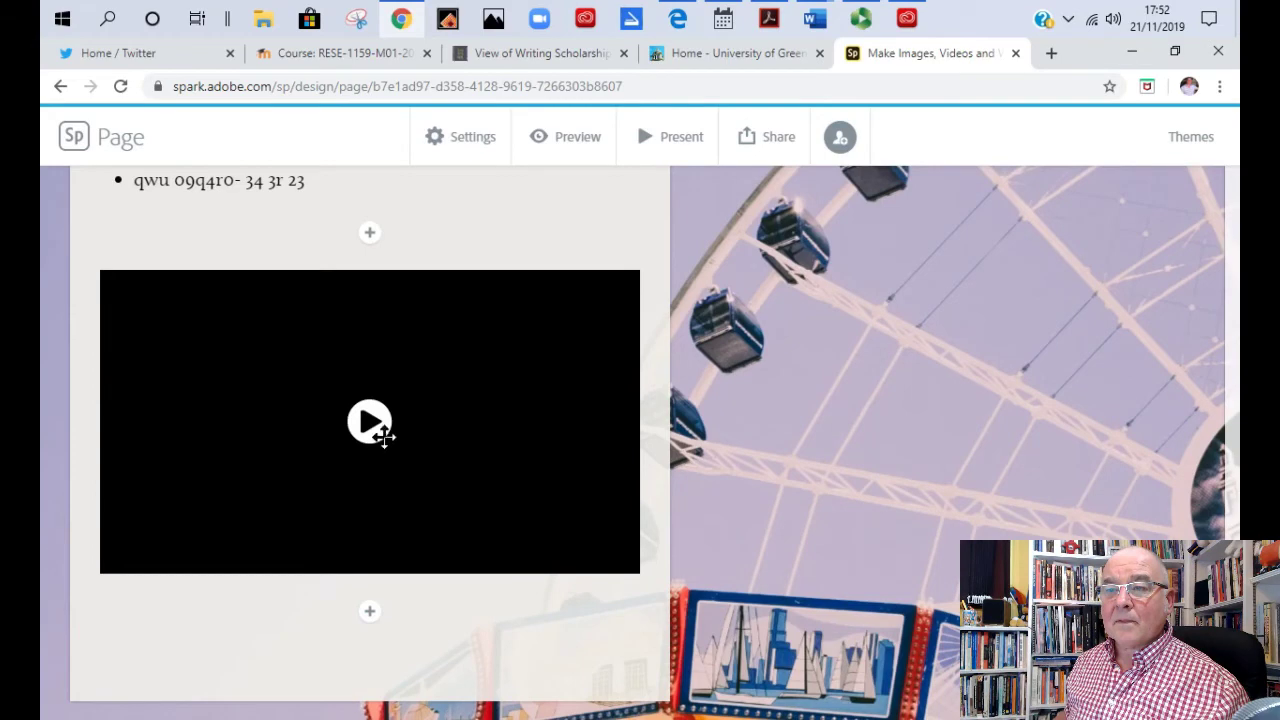
{"action": "left_click", "coordinate": [676, 140]}
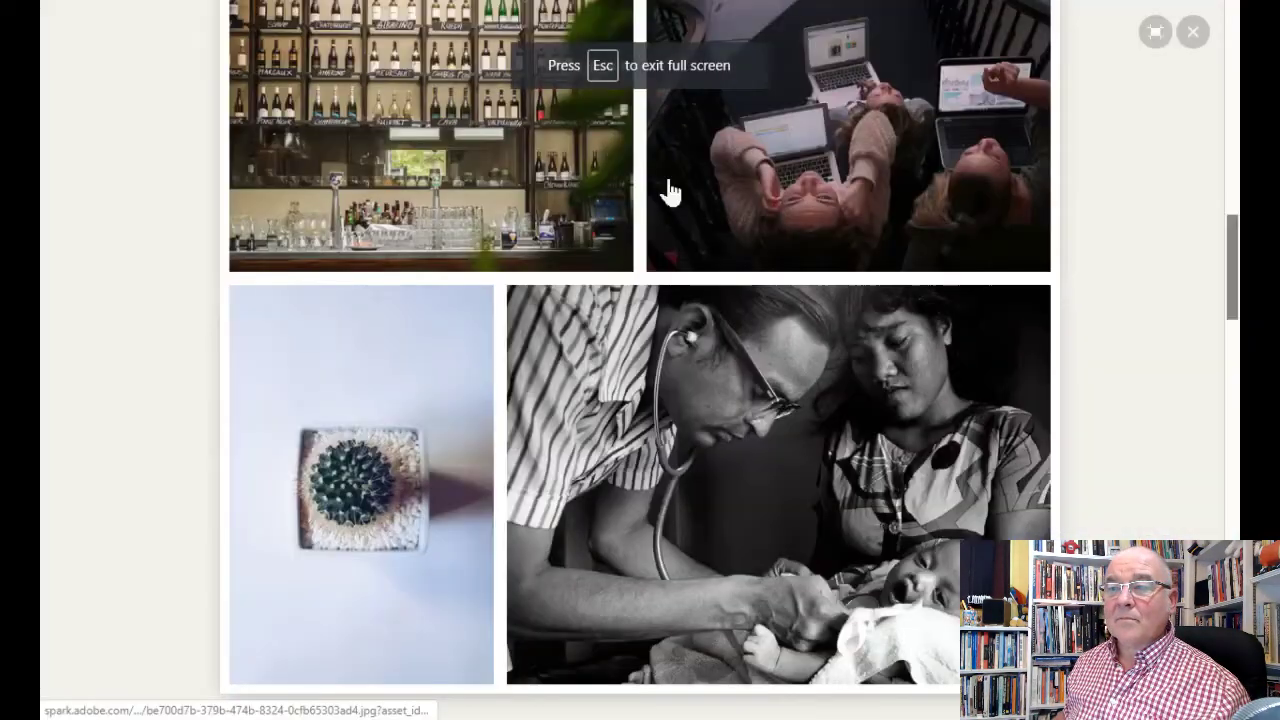
{"action": "scroll", "coordinate": [458, 437], "scroll_direction": "down", "scroll_amount": 5}
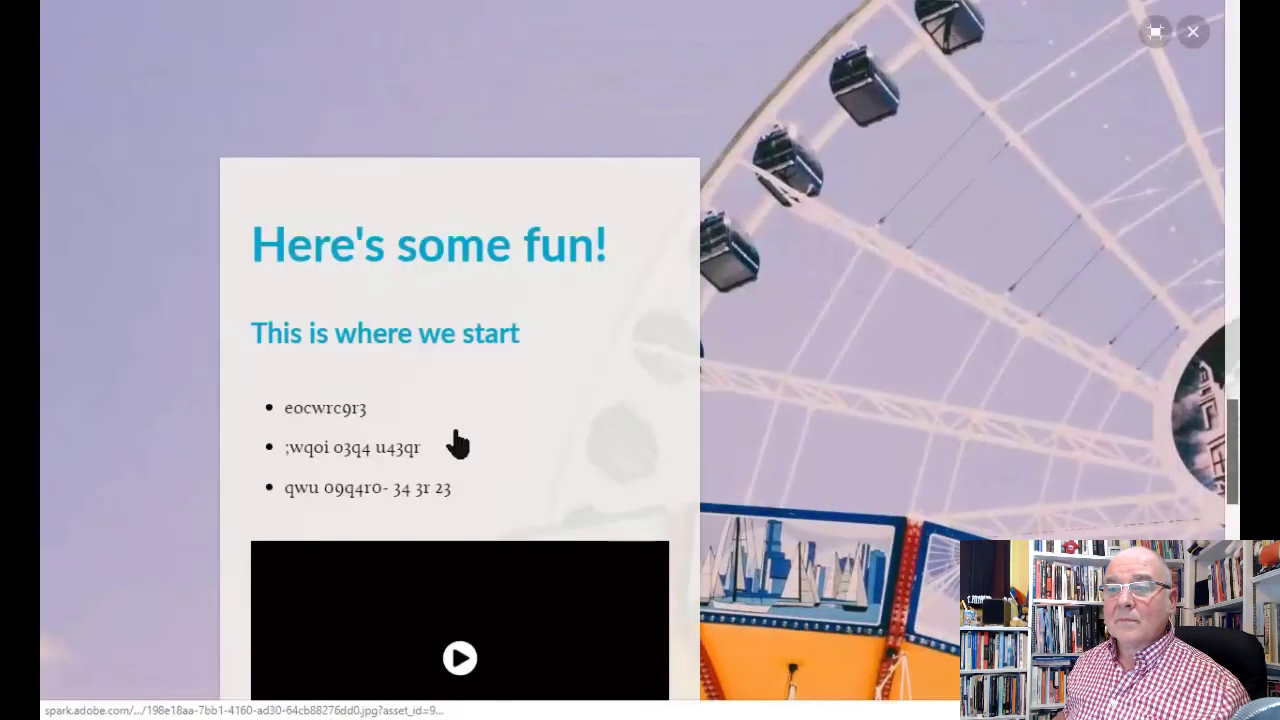
{"action": "scroll", "coordinate": [458, 443], "scroll_direction": "down", "scroll_amount": 3}
{"action": "left_click", "coordinate": [471, 391]}
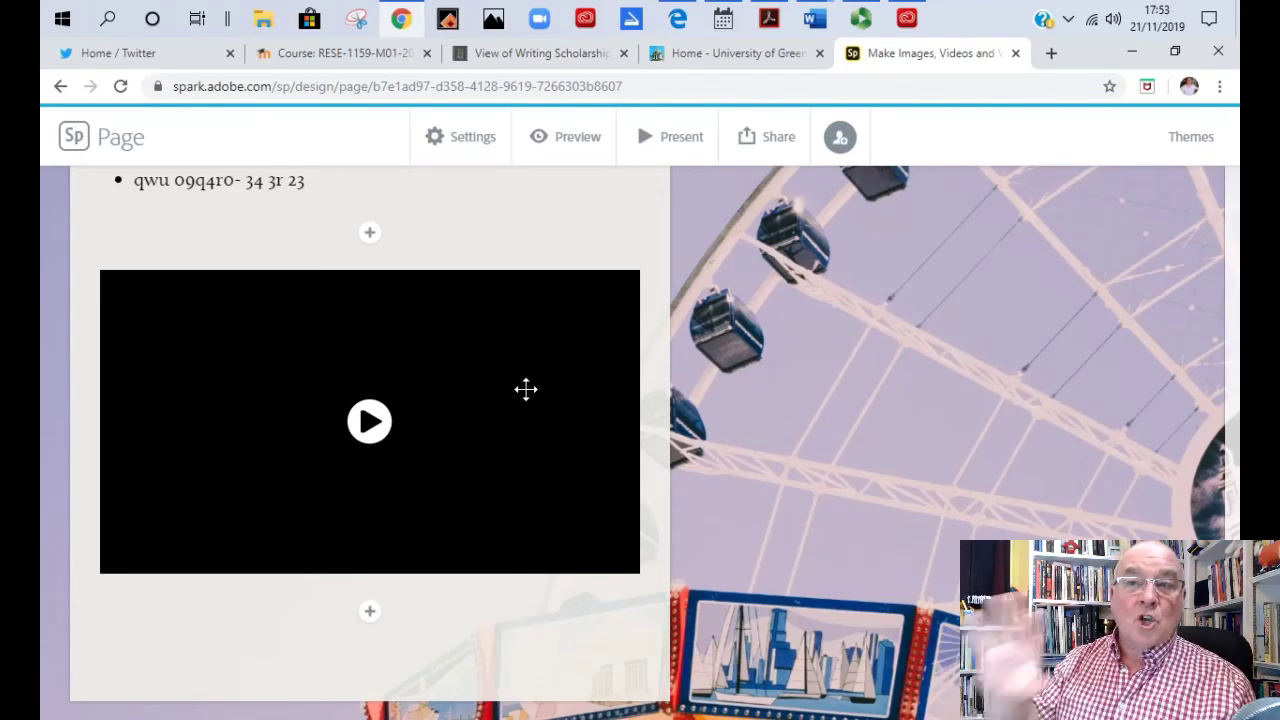
{"action": "scroll", "coordinate": [560, 486], "scroll_direction": "down", "scroll_amount": 3}
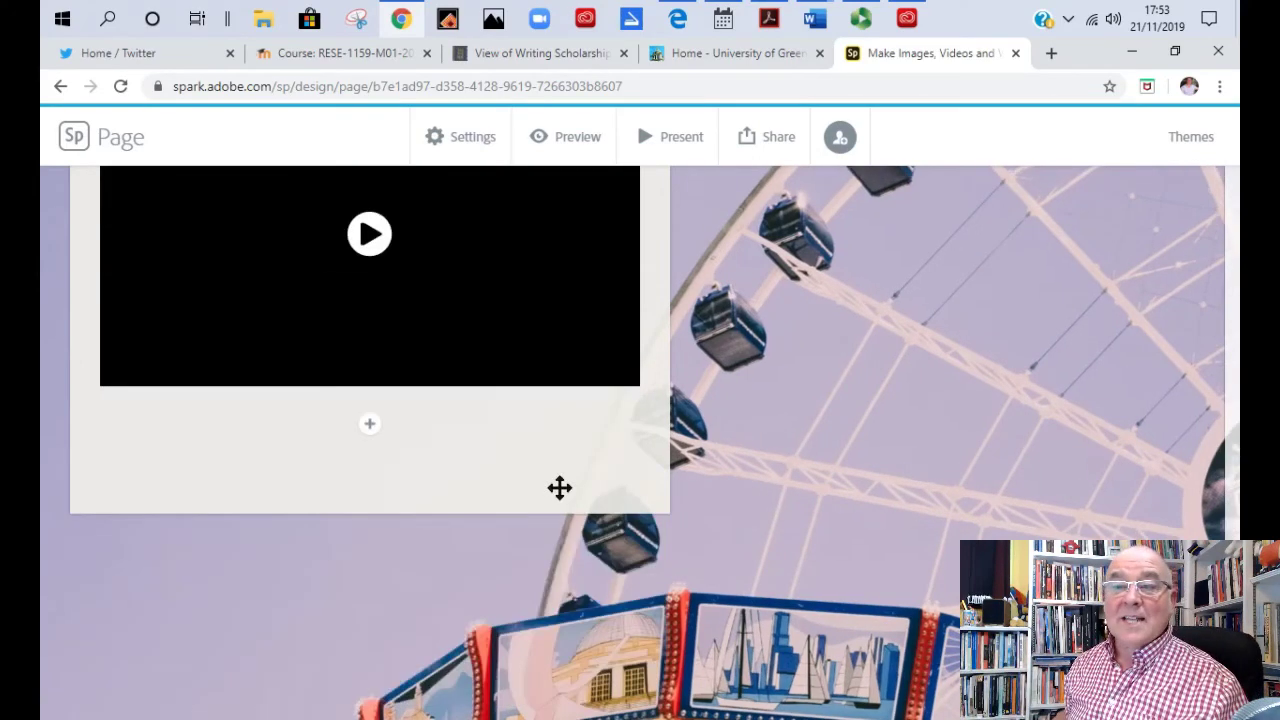
{"action": "left_click", "coordinate": [372, 336]}
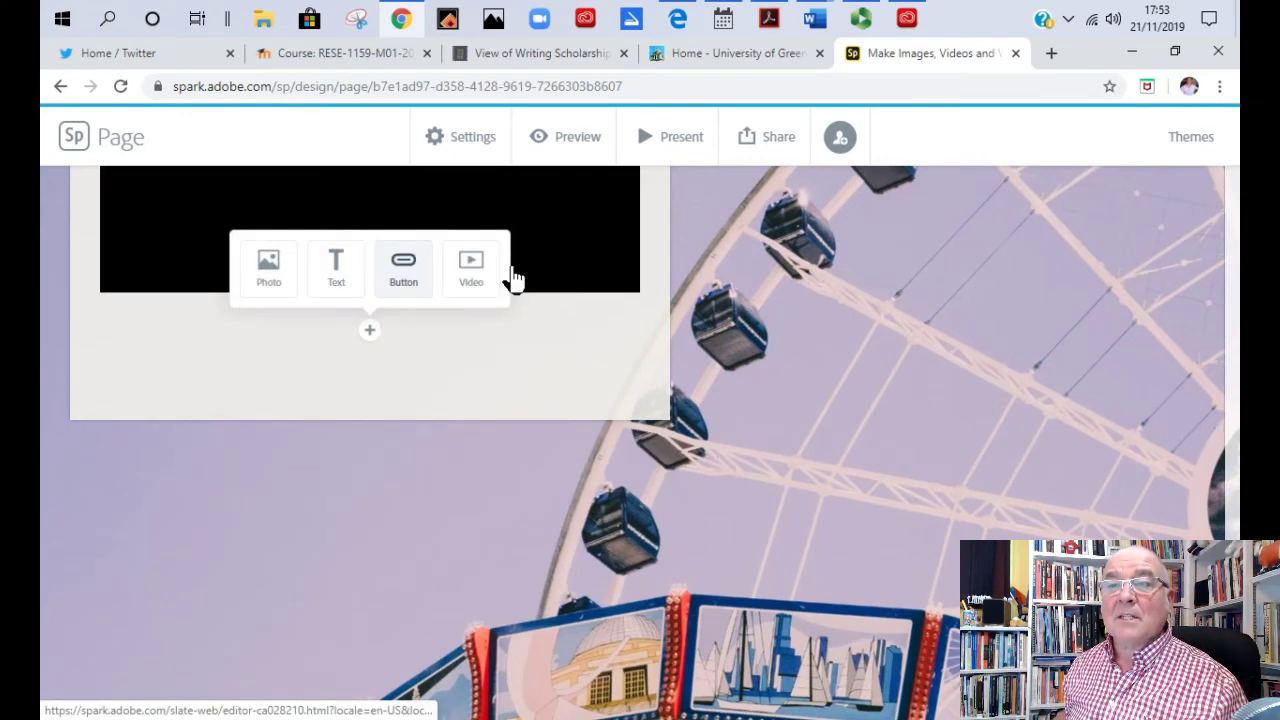
{"action": "left_click", "coordinate": [420, 286]}
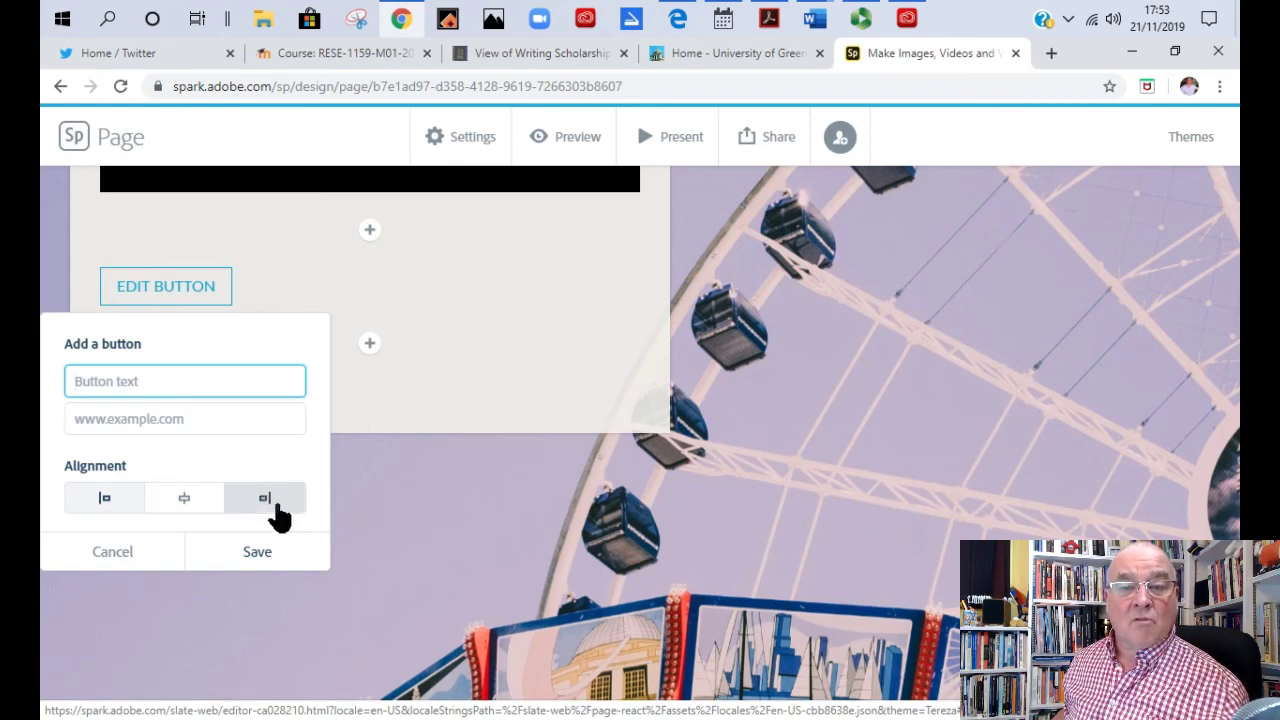
{"action": "left_click", "coordinate": [136, 560]}
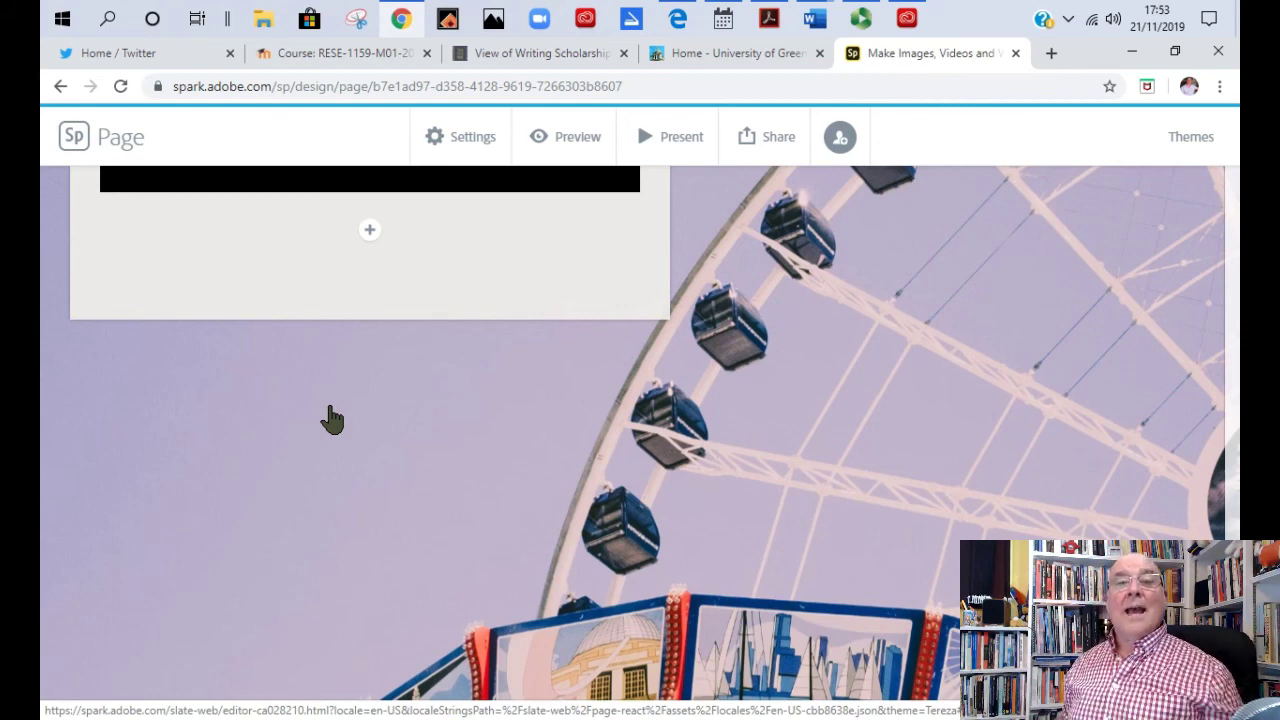
{"action": "scroll", "coordinate": [247, 305], "scroll_direction": "up", "scroll_amount": 4}
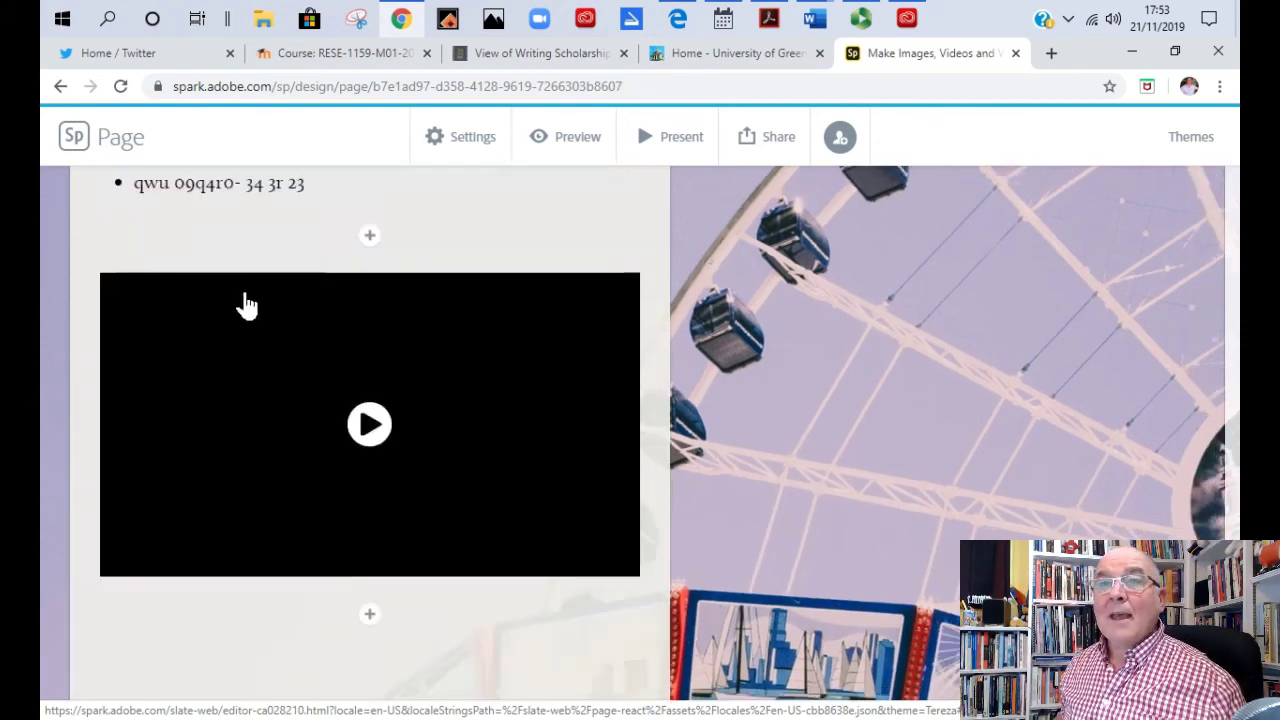
From the projects page, delete the Tester page project and confirm the permanent deletion
{"action": "left_click", "coordinate": [80, 145]}
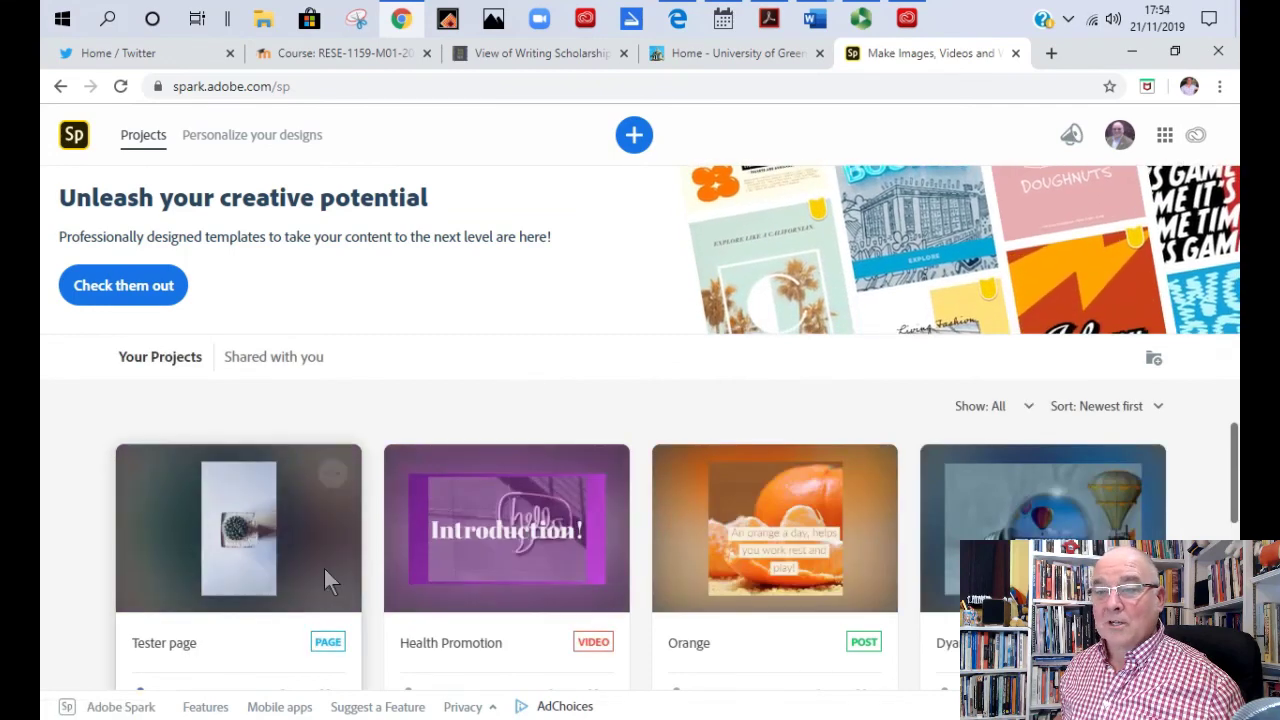
{"action": "left_click", "coordinate": [332, 474]}
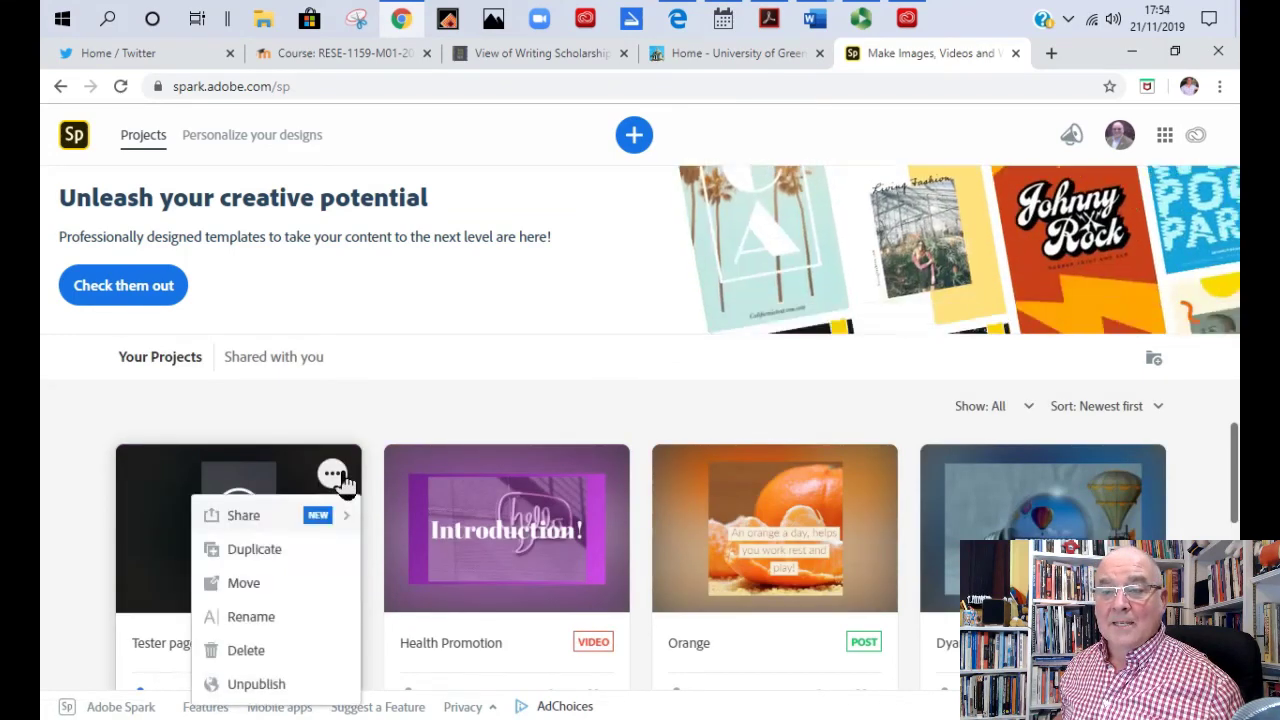
{"action": "left_click", "coordinate": [280, 660]}
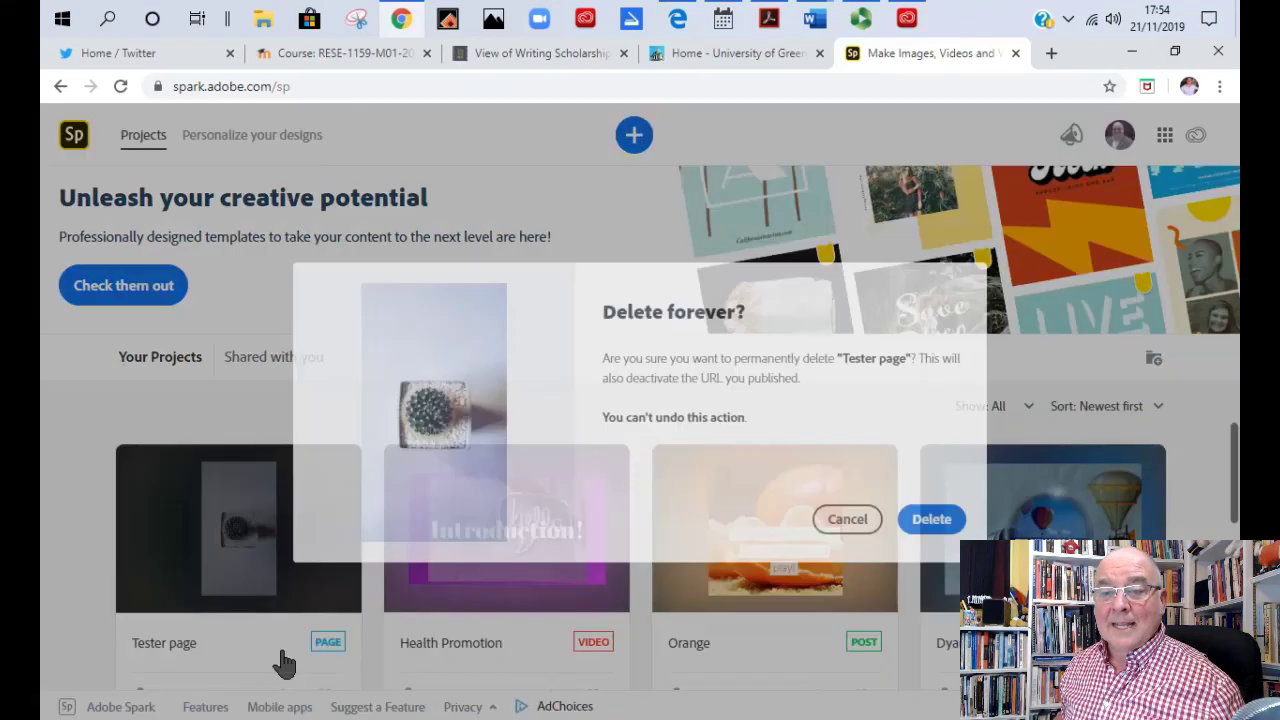
{"action": "left_click", "coordinate": [937, 519]}
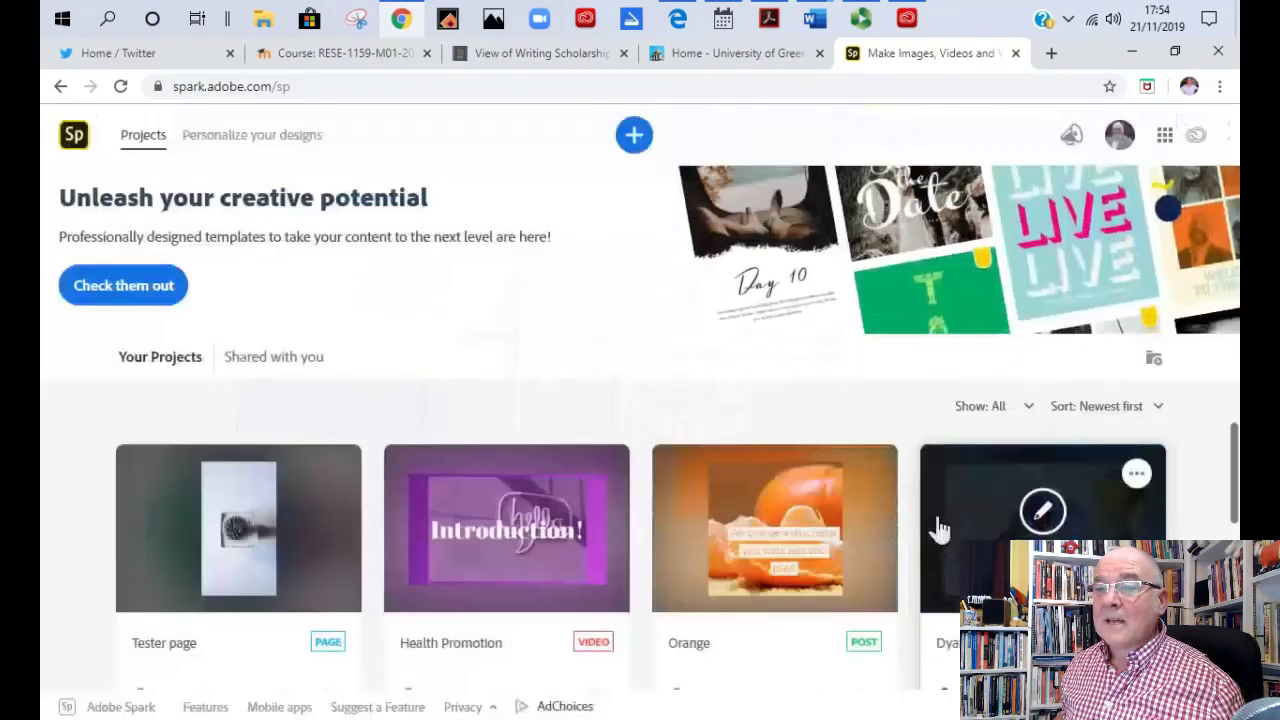